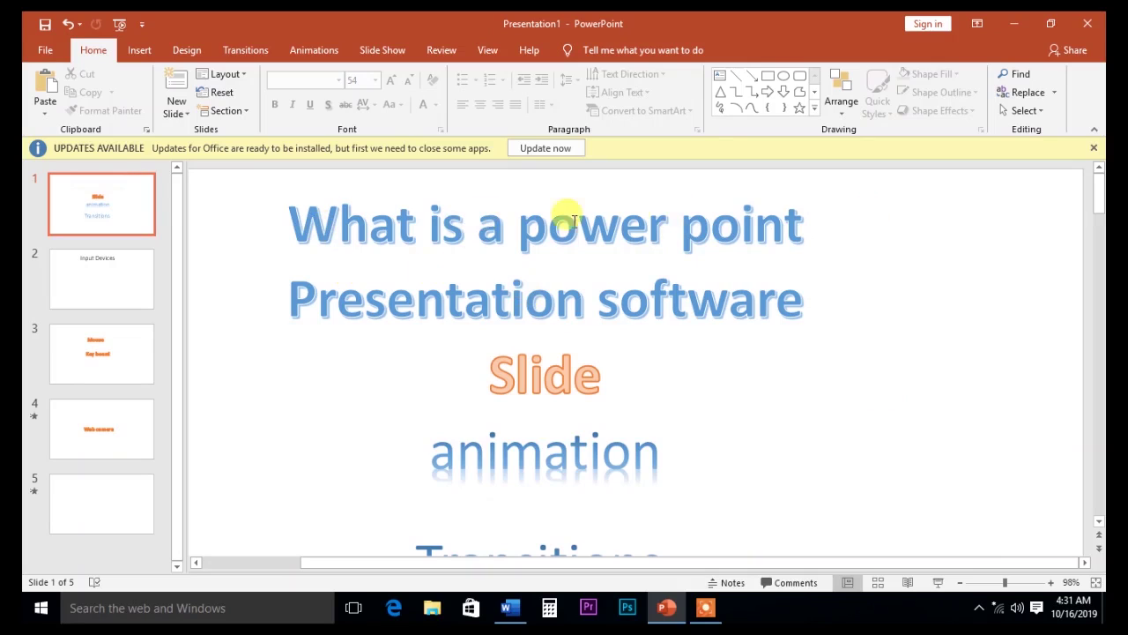
# Step: Click into the slide 1 title, look at slides 2 and 3, then return to slide 1
pyautogui.click(366, 233)
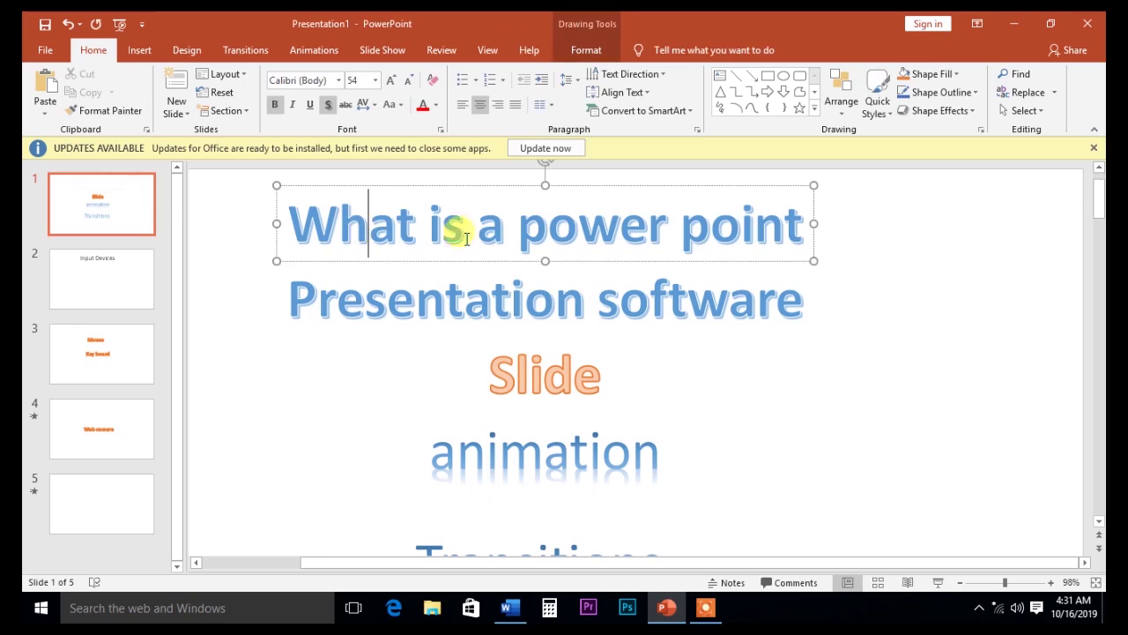
pyautogui.click(871, 300)
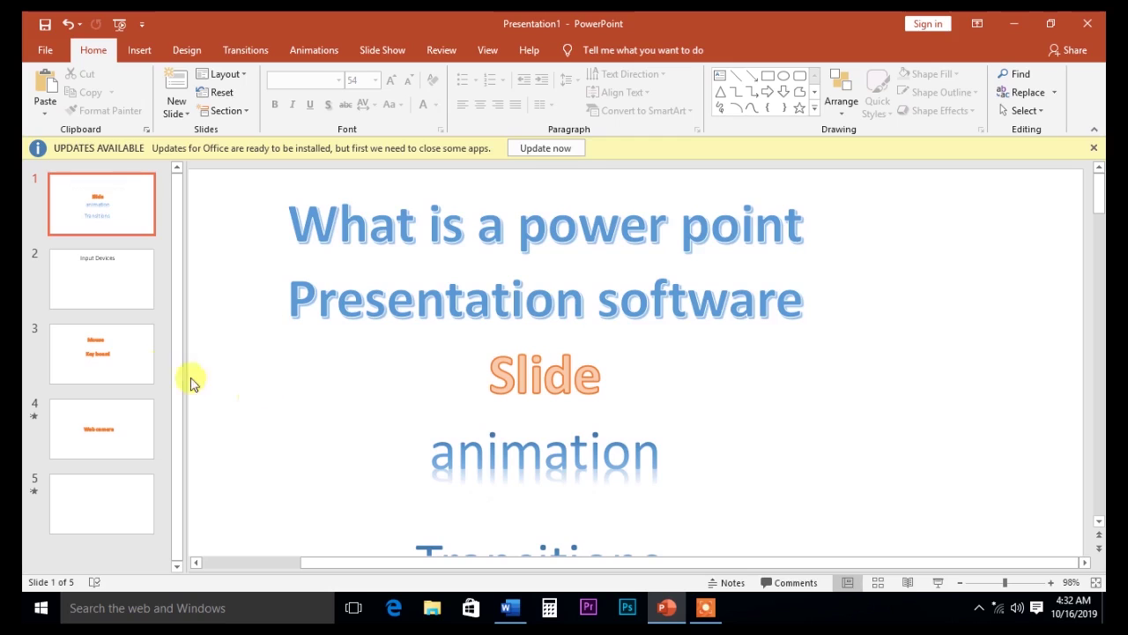
pyautogui.click(103, 267)
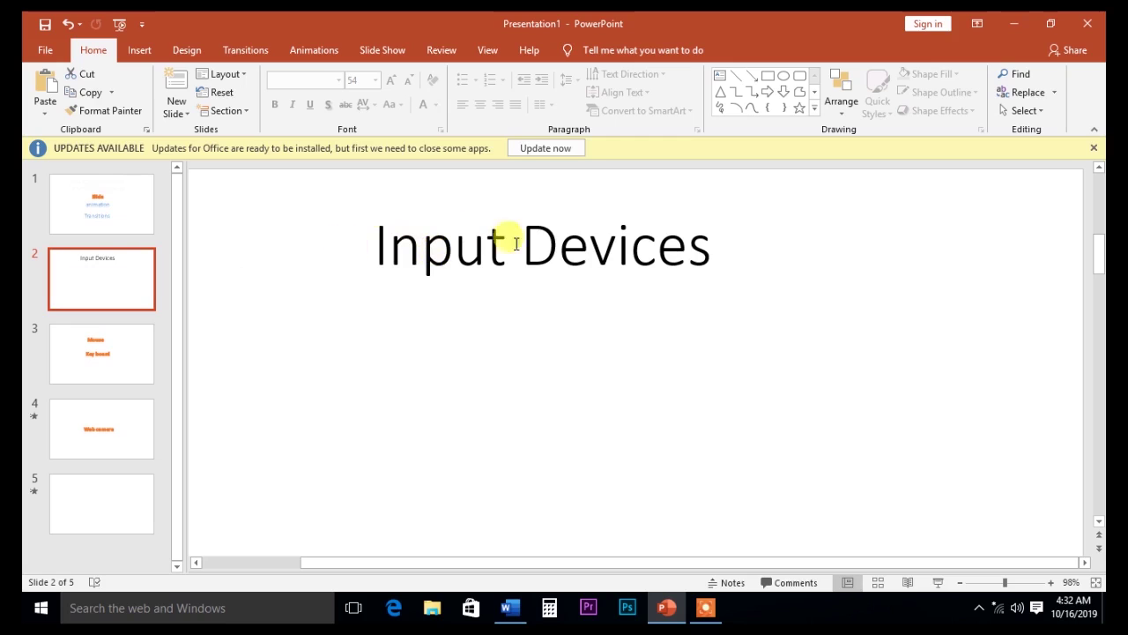
pyautogui.click(94, 354)
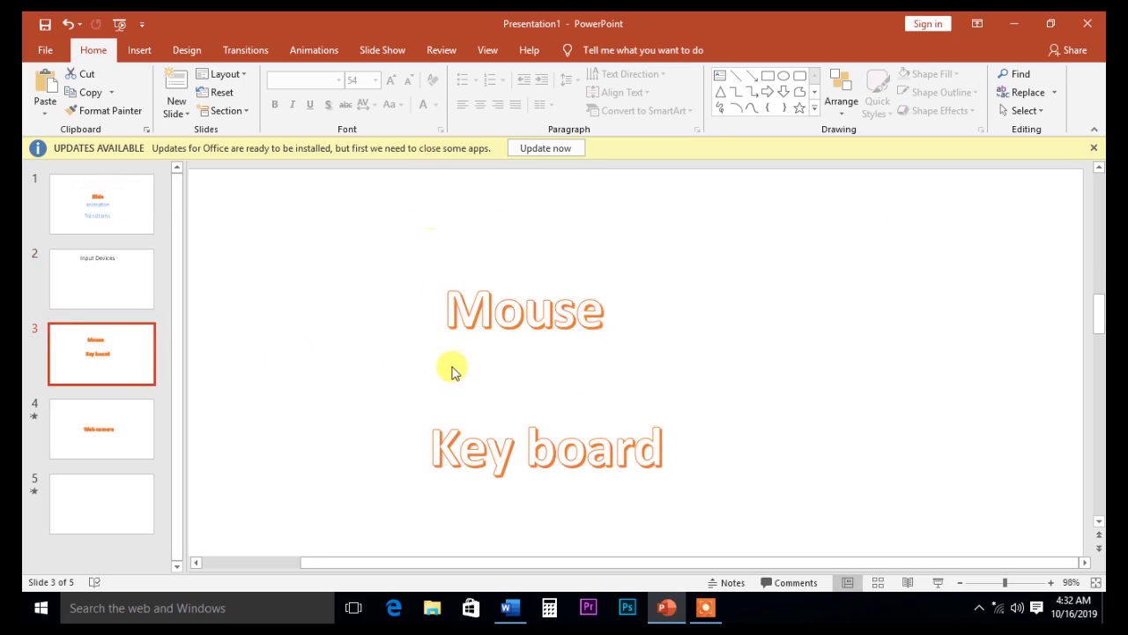
pyautogui.click(66, 200)
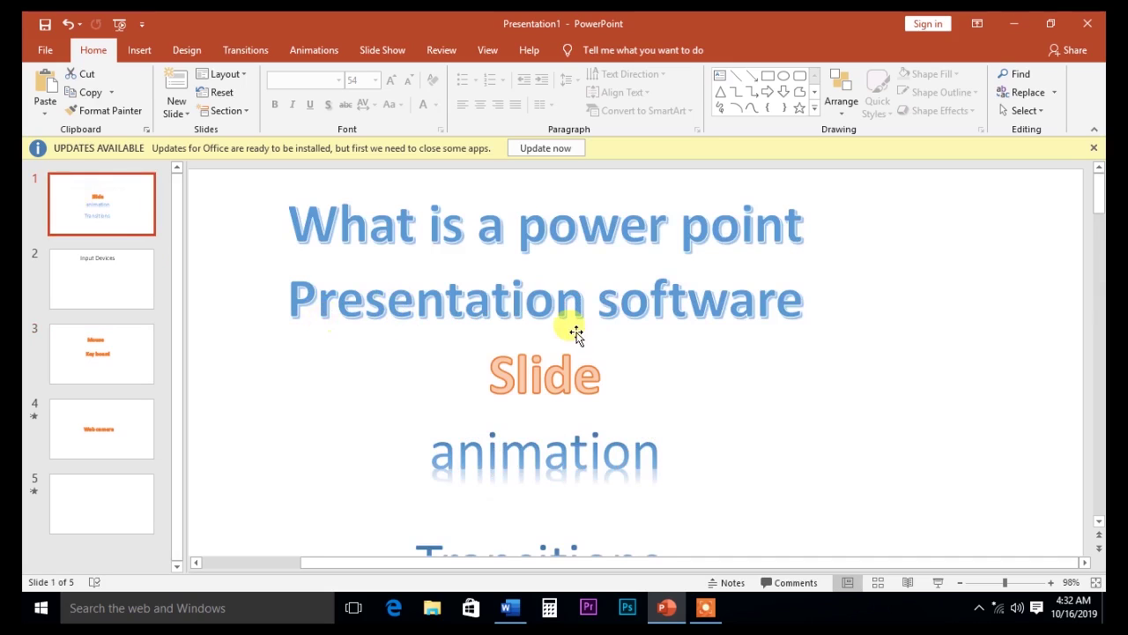
pyautogui.scroll(-1, 571, 339)
pyautogui.scroll(-1, 483, 349)
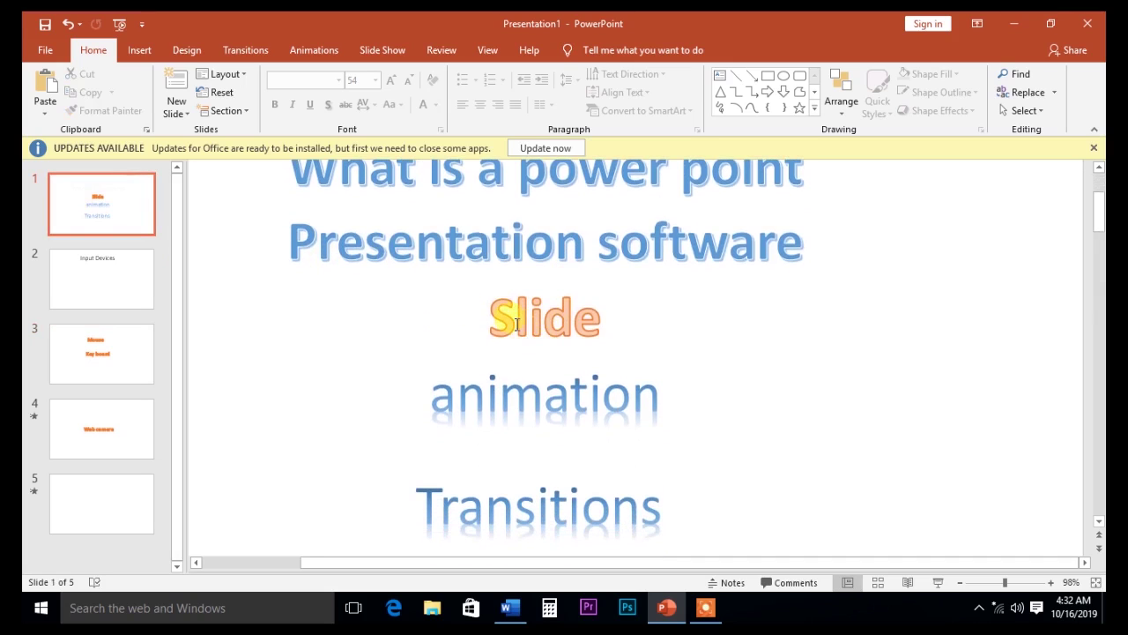
pyautogui.scroll(-1, 498, 304)
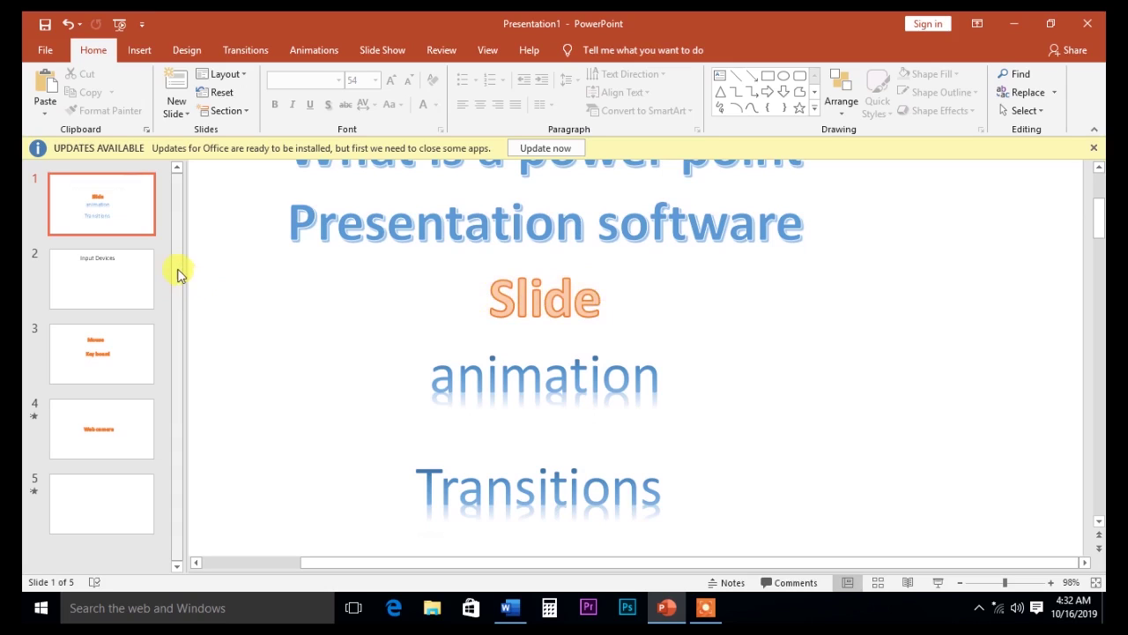
# Step: Step through slides 2, 3 and 4 ('Input Devices', 'Mouse and Key board', 'Web camera') to blank slide 5
pyautogui.click(96, 214)
pyautogui.click(99, 266)
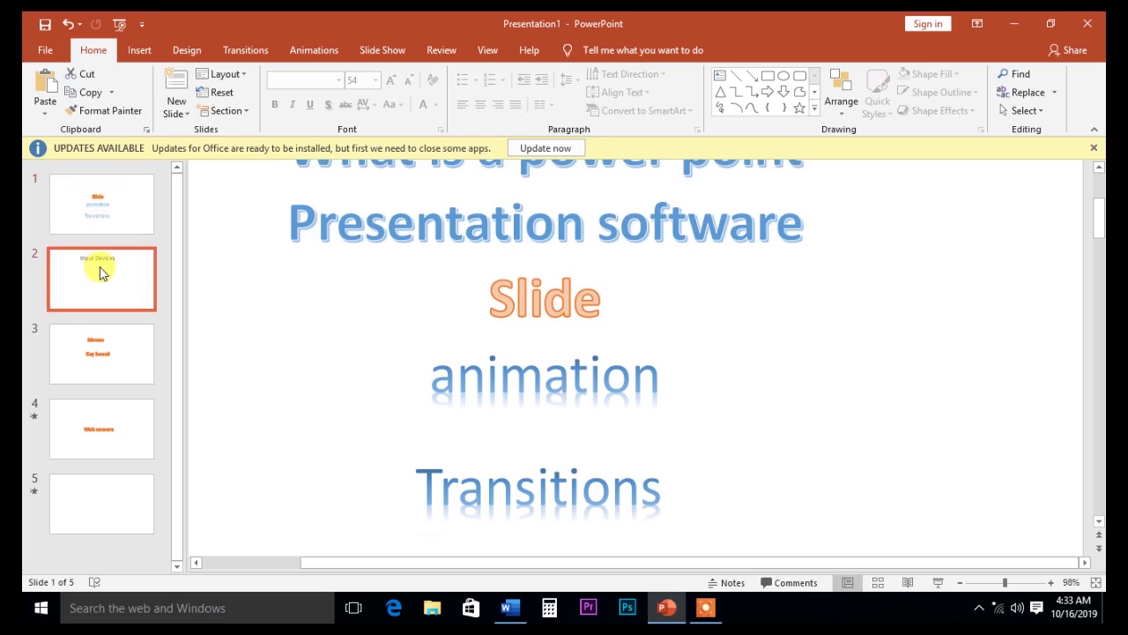
pyautogui.click(95, 354)
pyautogui.click(106, 432)
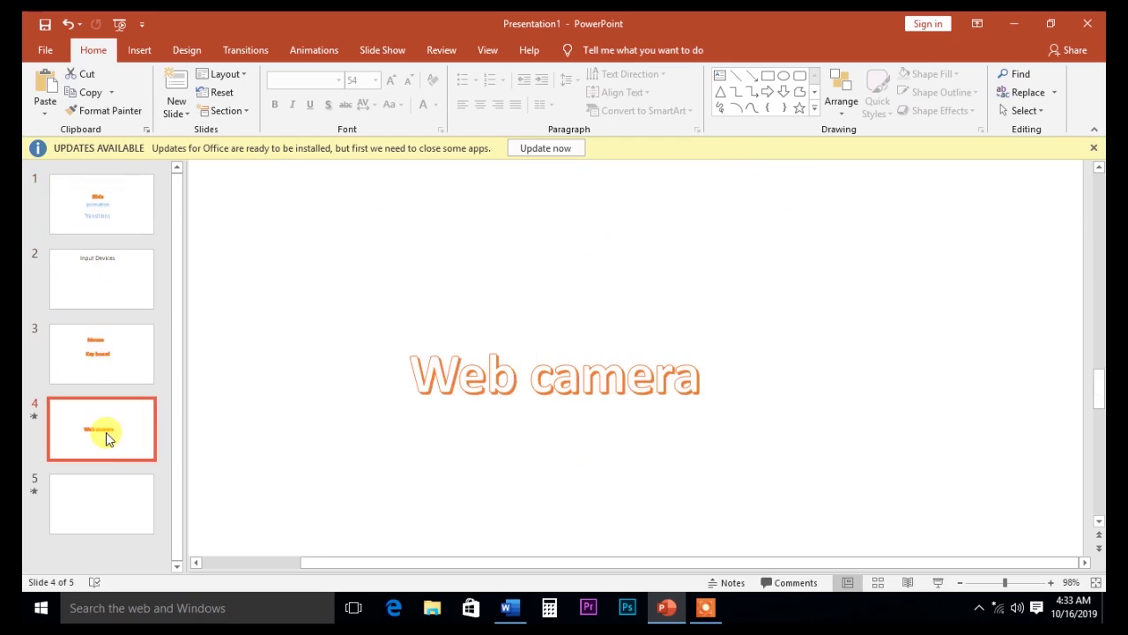
pyautogui.click(108, 484)
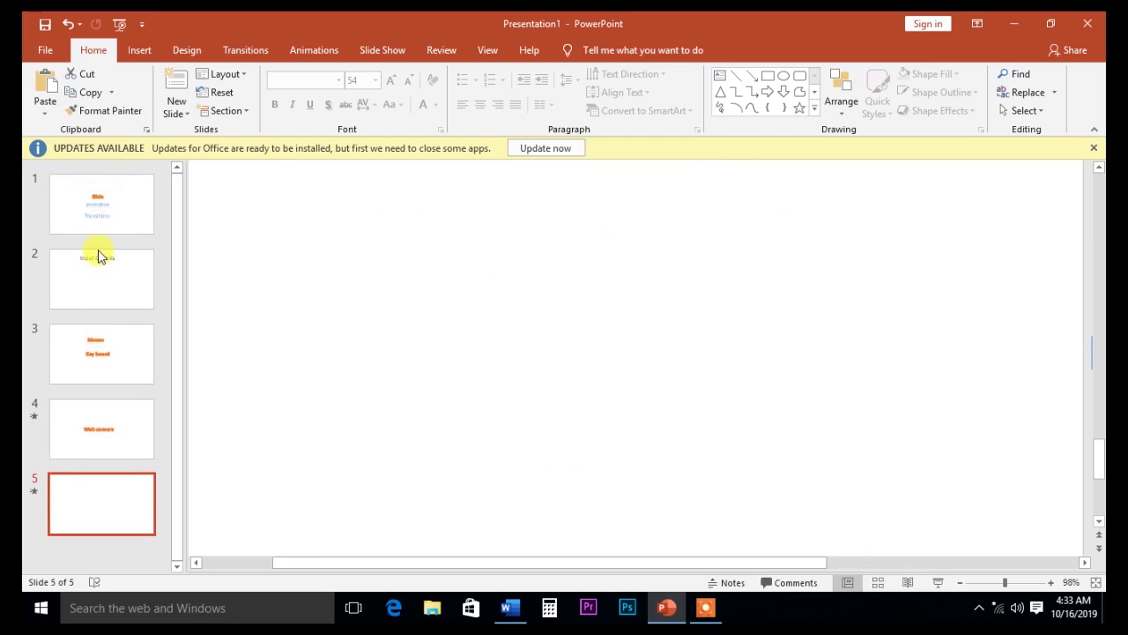
# Step: Revisit slides 2, 3 and 1, ending on the blank slide 5
pyautogui.click(102, 272)
pyautogui.click(120, 331)
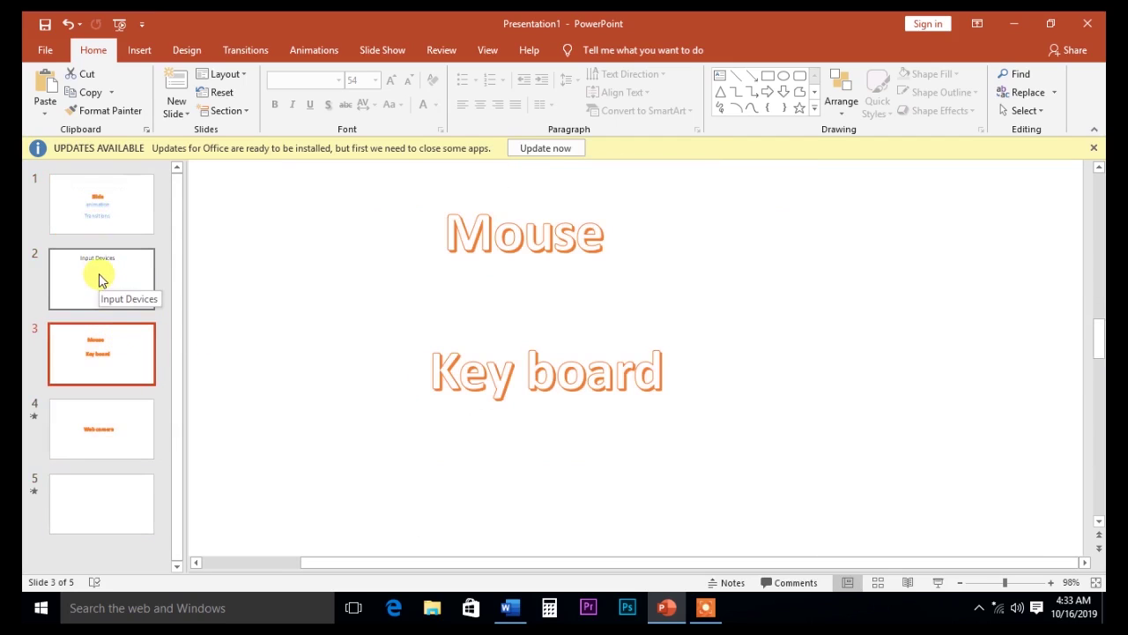
pyautogui.click(99, 279)
pyautogui.click(97, 331)
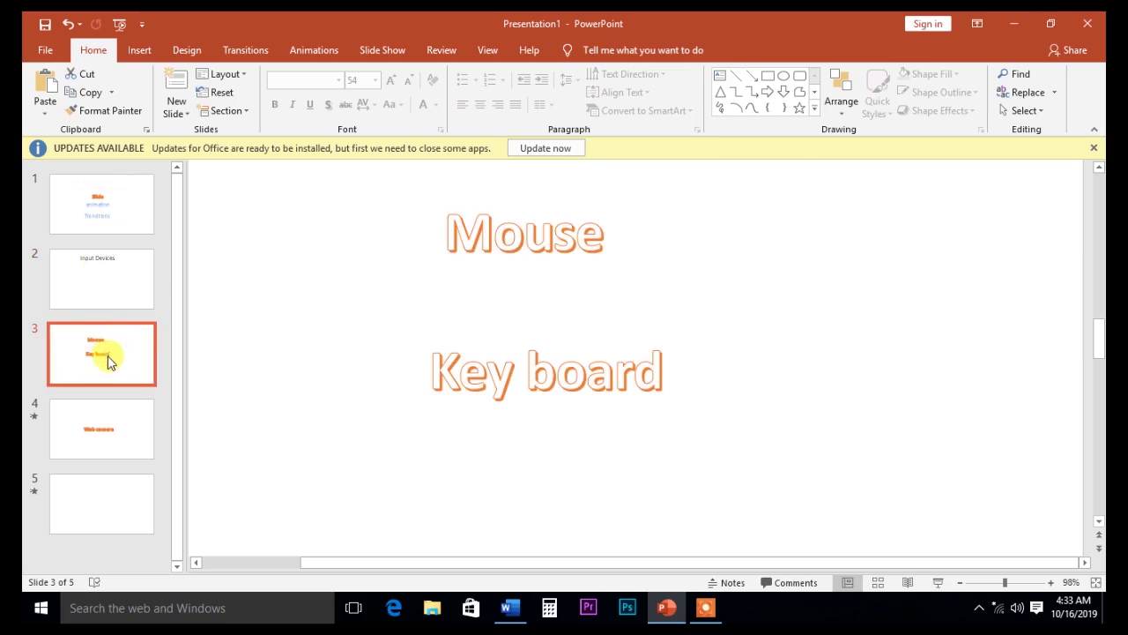
pyautogui.click(97, 205)
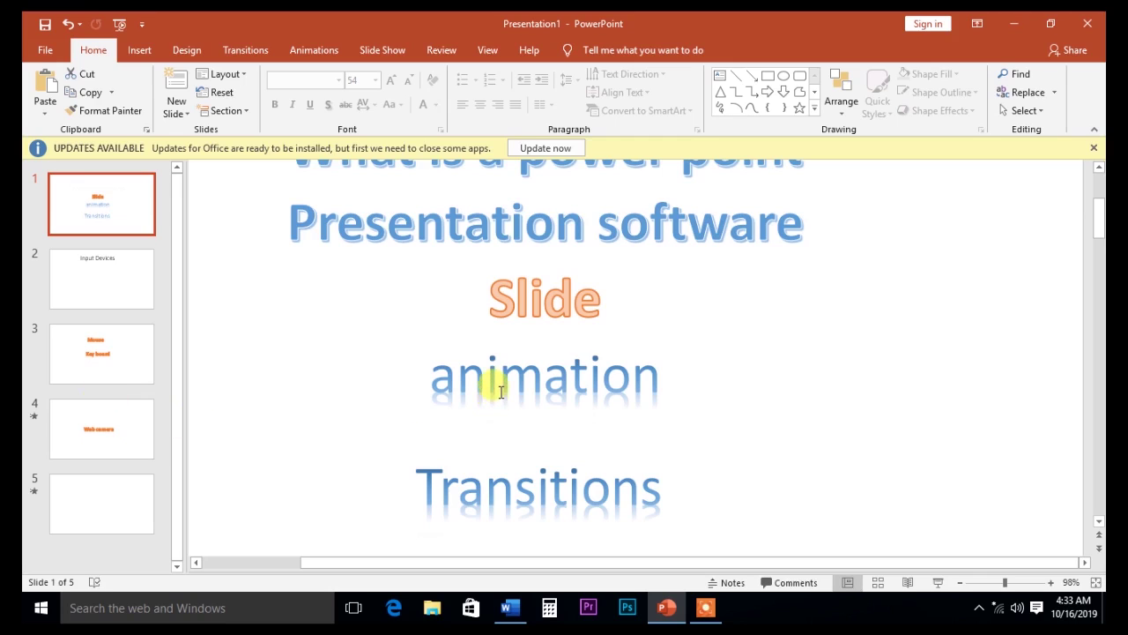
pyautogui.click(113, 493)
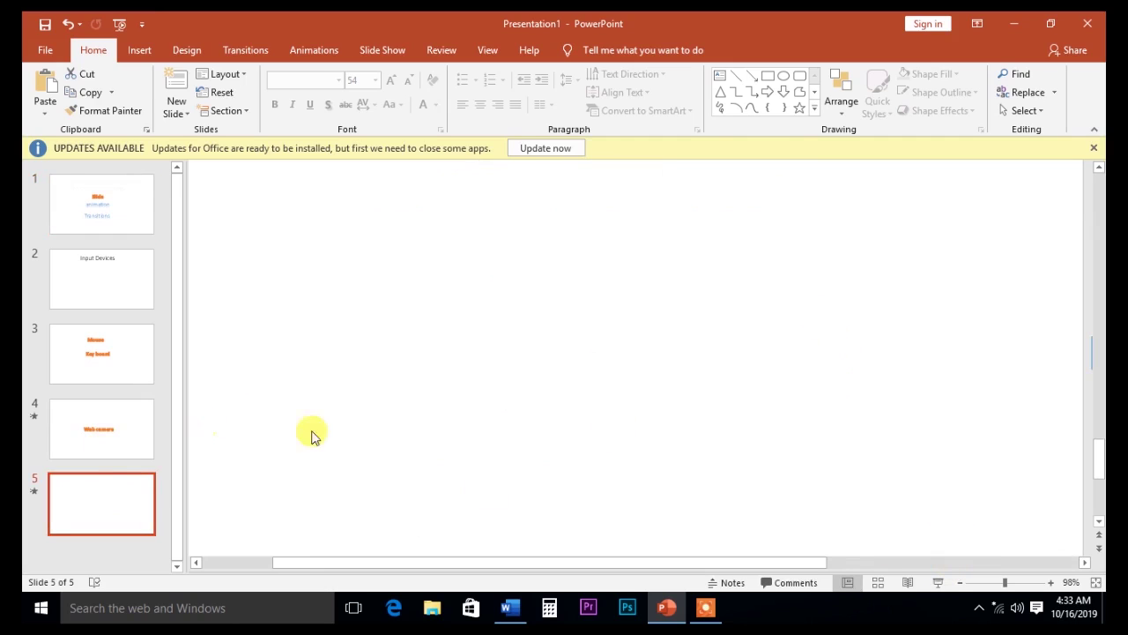
# Step: Run the slide show from slide 5 twice, ending it via End Show
pyautogui.click(938, 581)
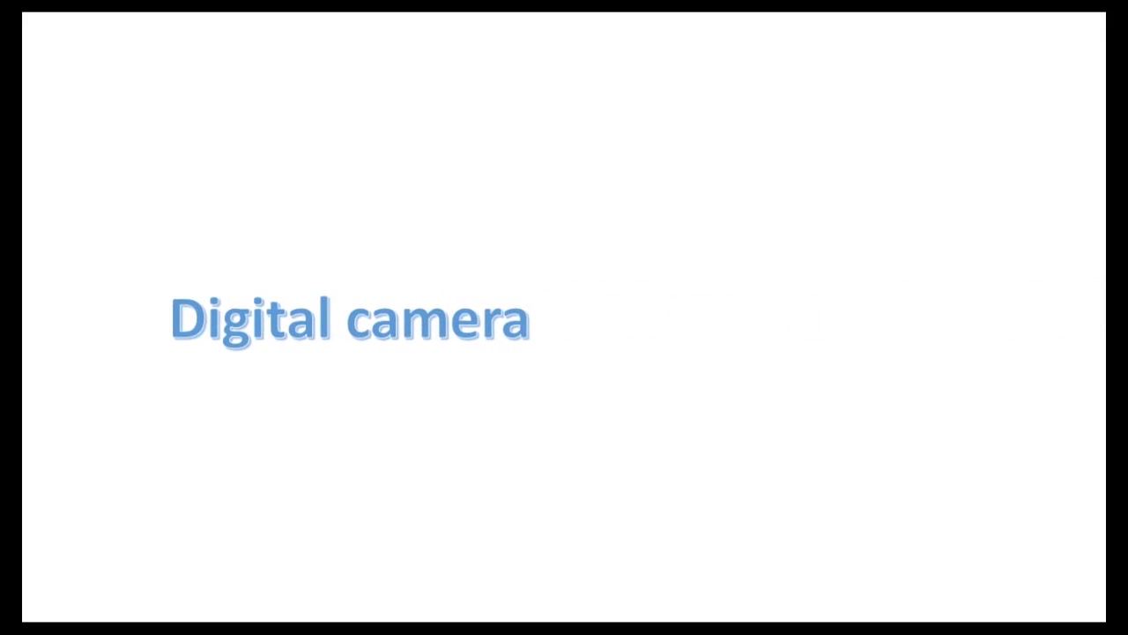
pyautogui.click(894, 507)
pyautogui.click(894, 506)
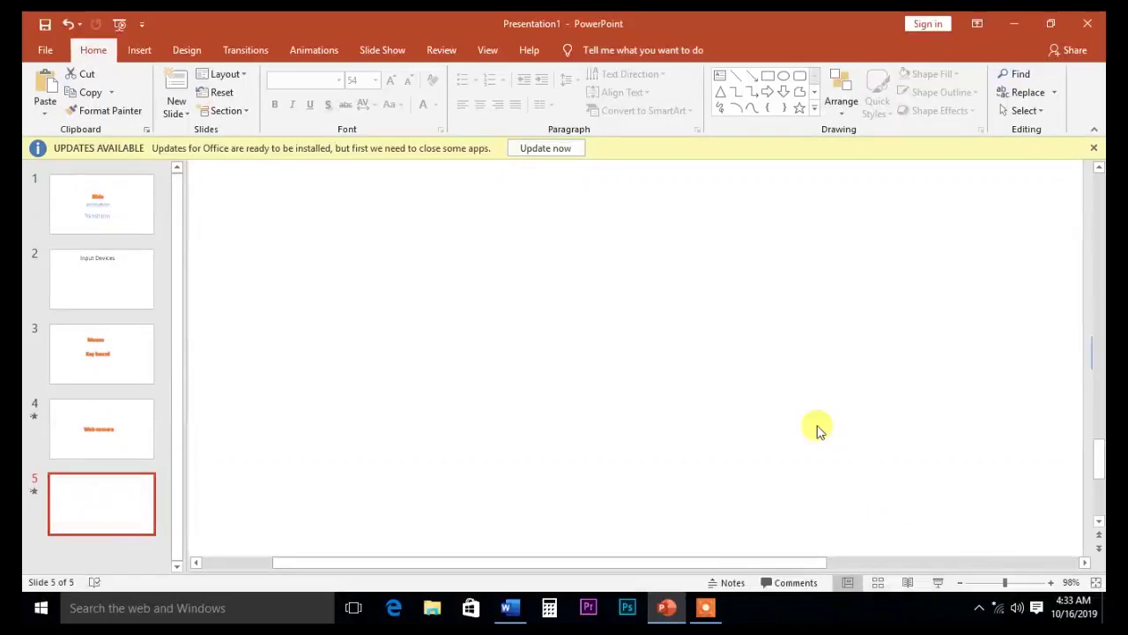
pyautogui.click(937, 586)
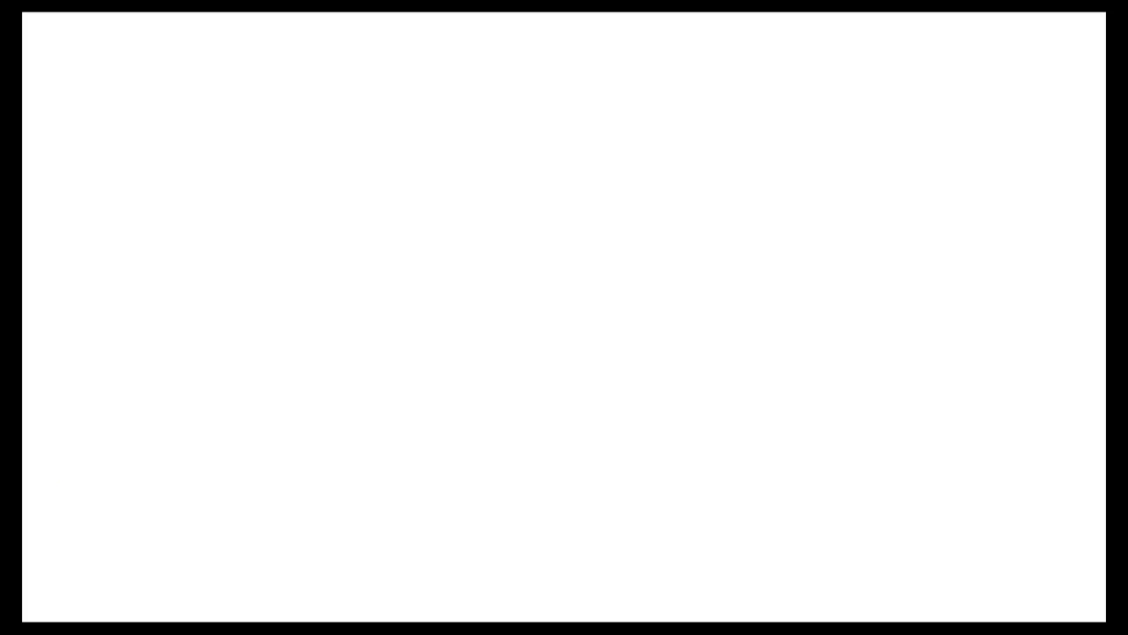
pyautogui.rightClick(711, 422)
pyautogui.click(749, 407)
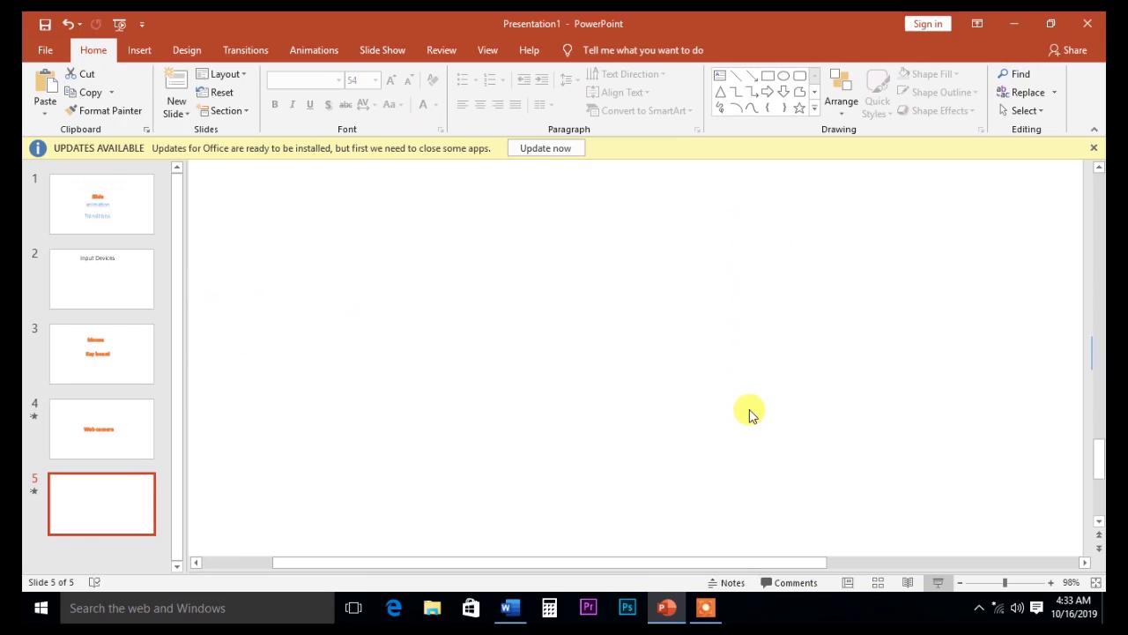
# Step: Select the 'Web camera' slide 4, play the show from there, then choose End Show
pyautogui.click(112, 183)
pyautogui.scroll(-1, 521, 459)
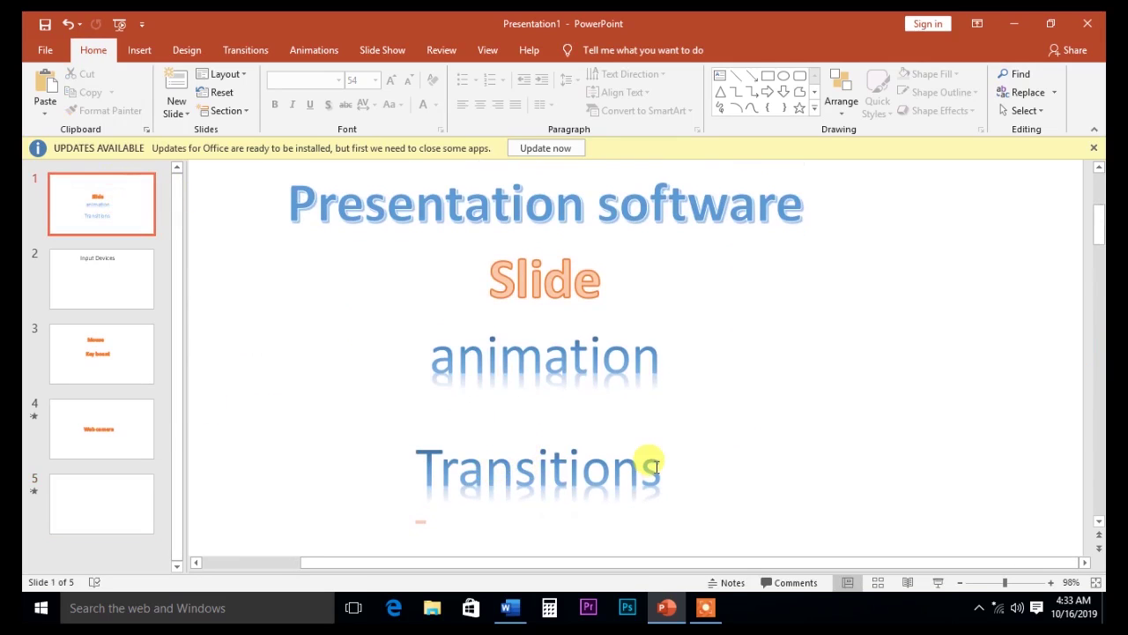
pyautogui.click(102, 430)
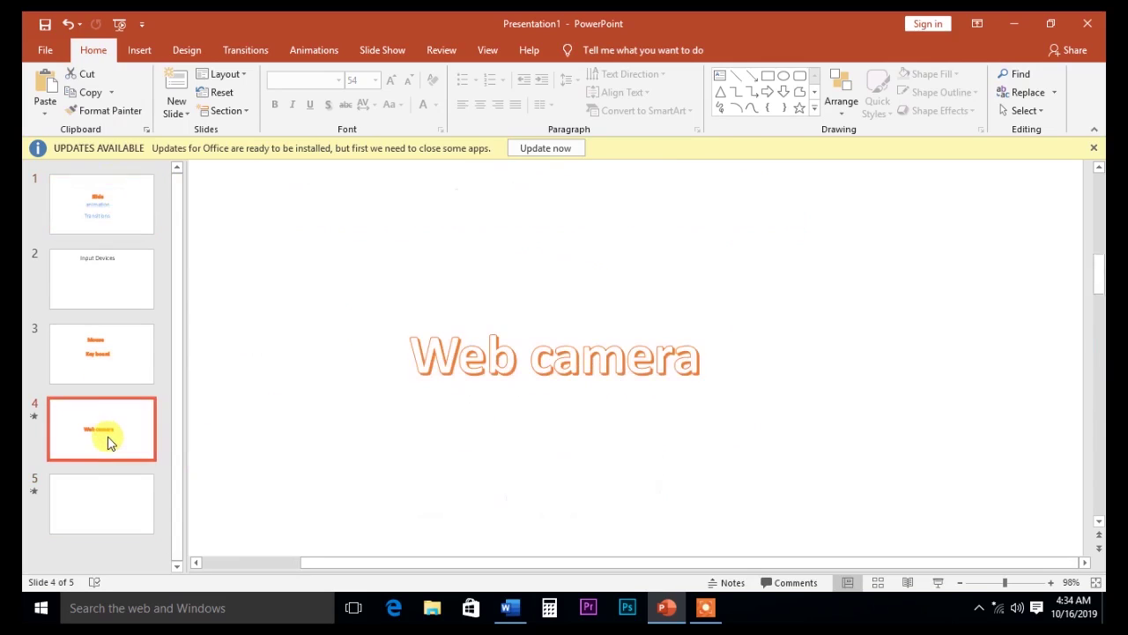
pyautogui.click(938, 582)
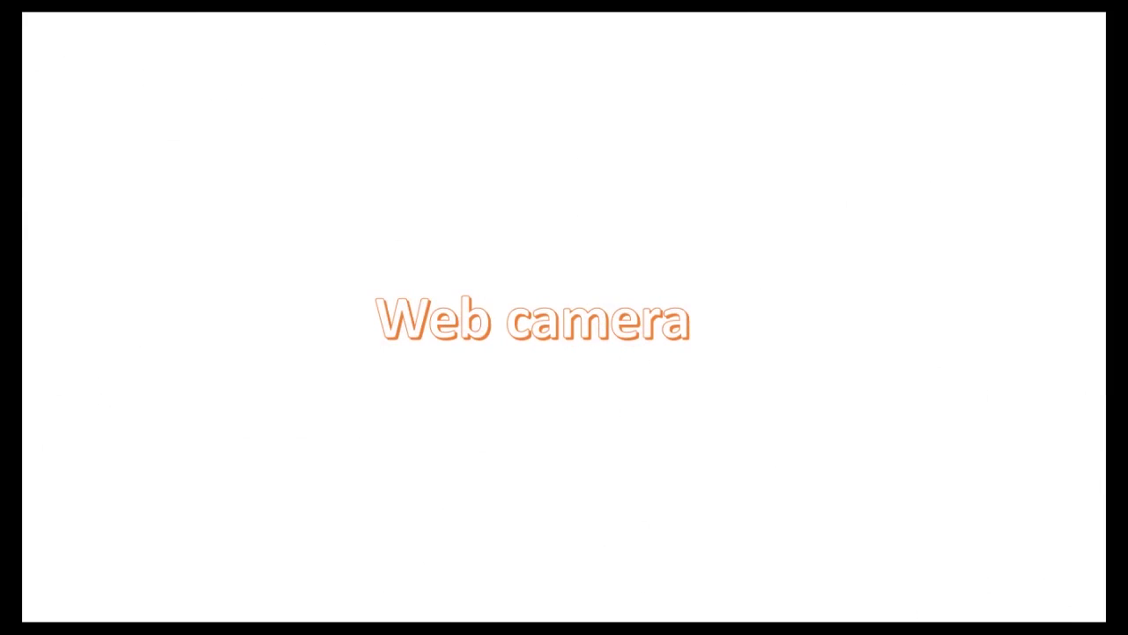
pyautogui.rightClick(716, 395)
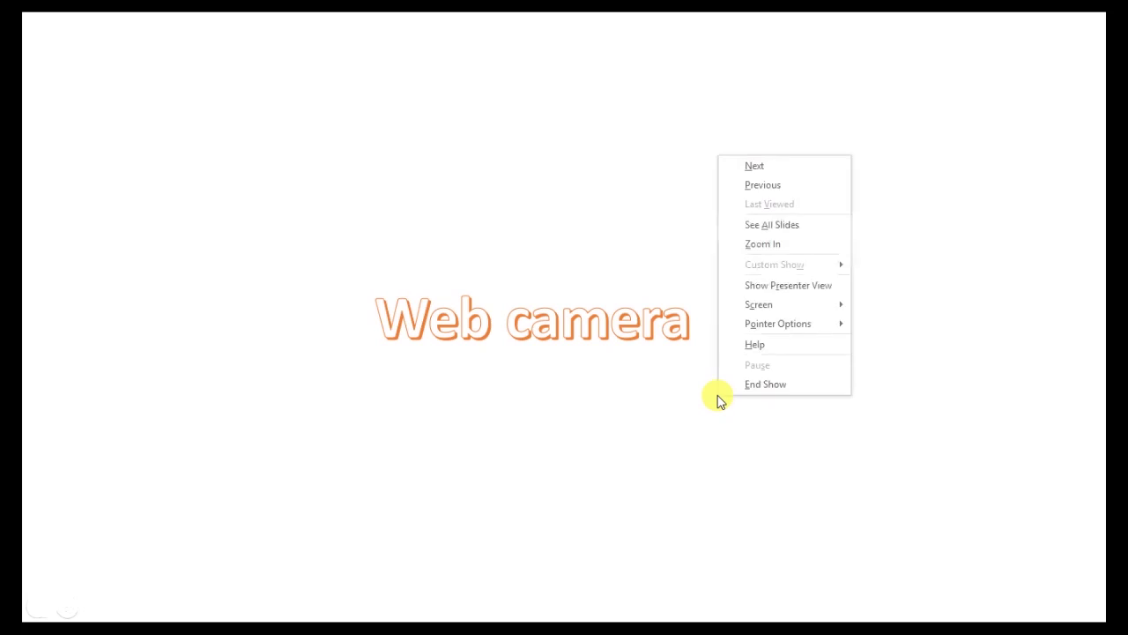
pyautogui.click(750, 386)
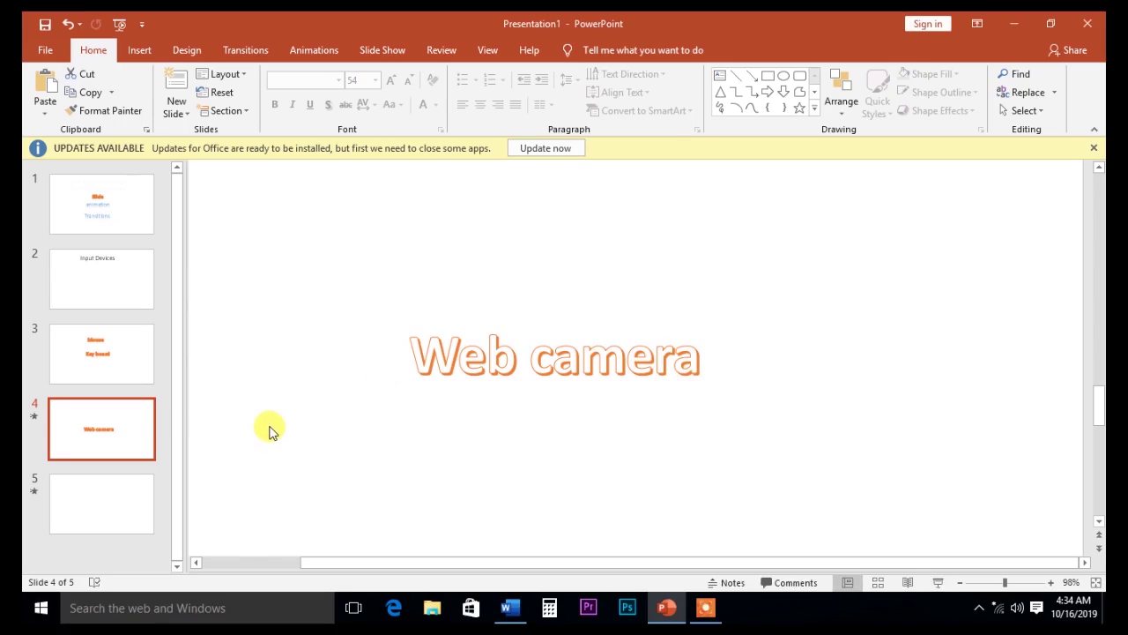
pyautogui.click(251, 363)
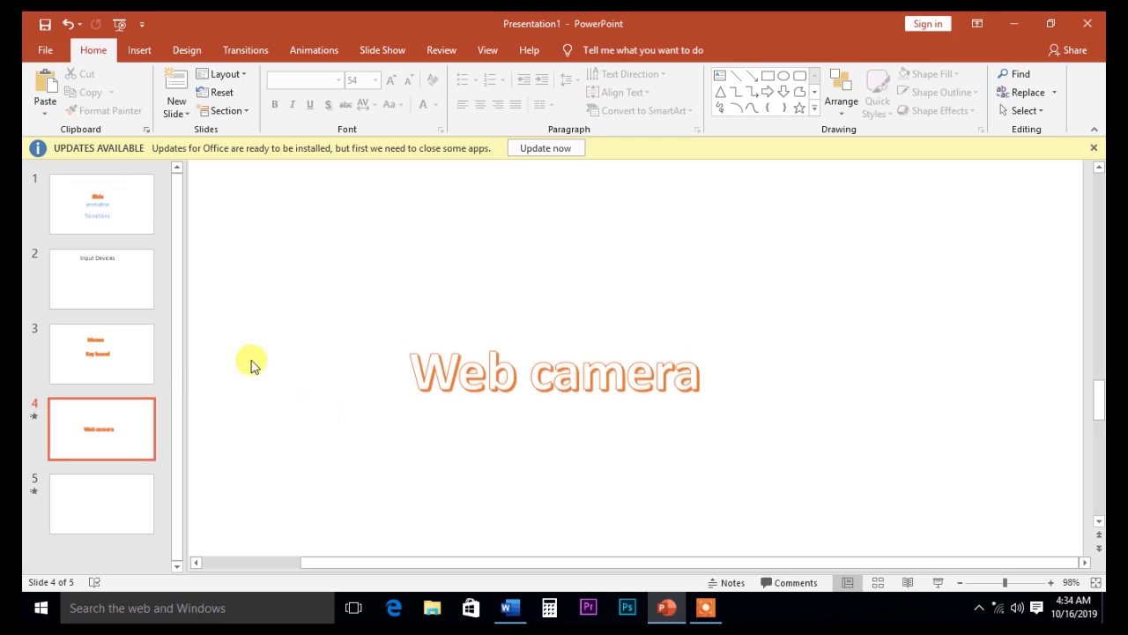
pyautogui.click(108, 219)
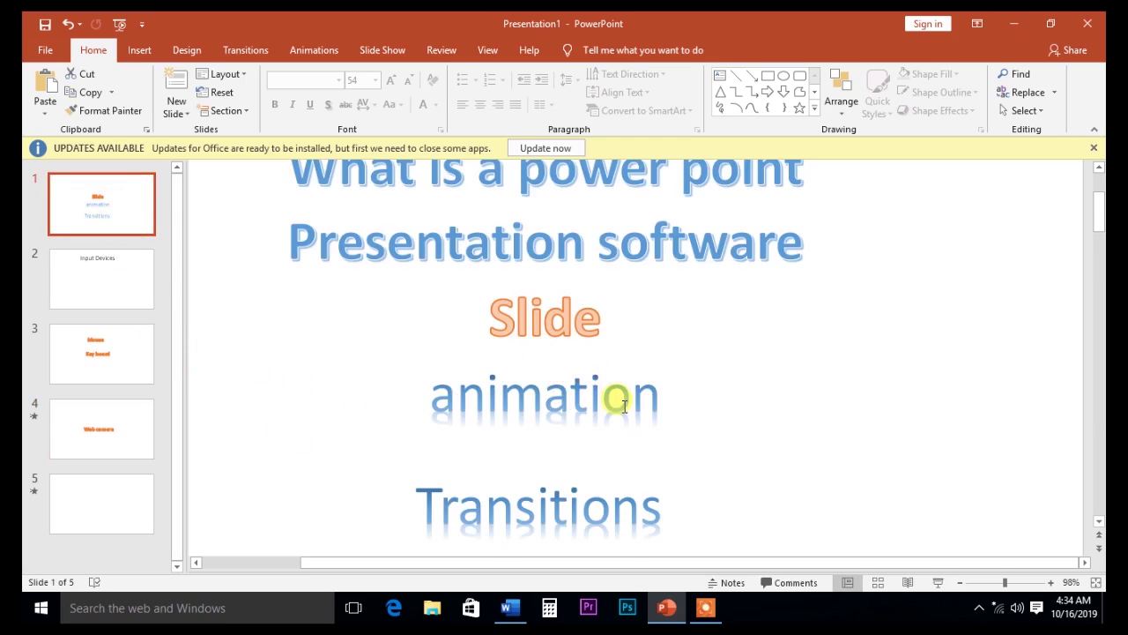
pyautogui.scroll(1, 624, 405)
pyautogui.scroll(-3, 624, 405)
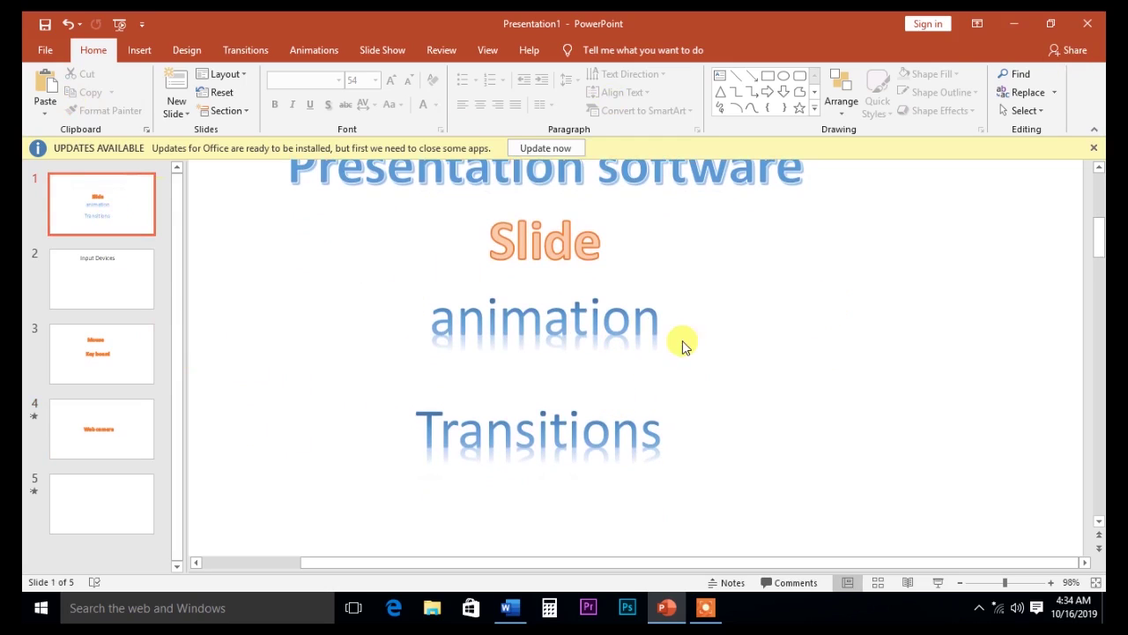
pyautogui.scroll(1, 686, 345)
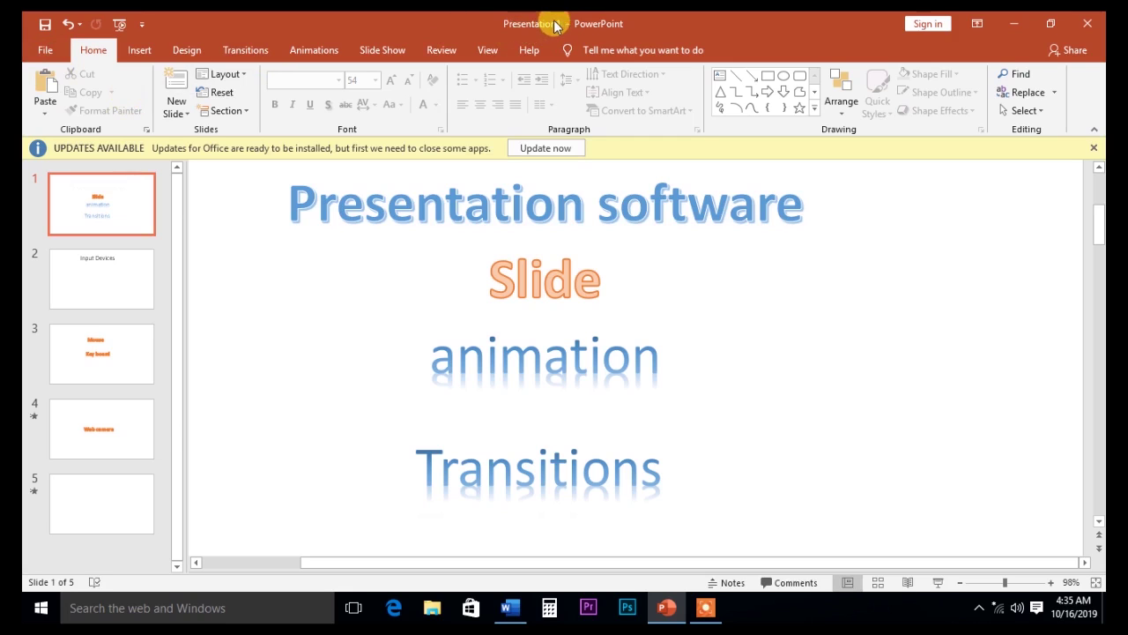
# Step: Save the presentation to the Desktop as 'GAURAV COMPUTER GYAN'
pyautogui.click(49, 53)
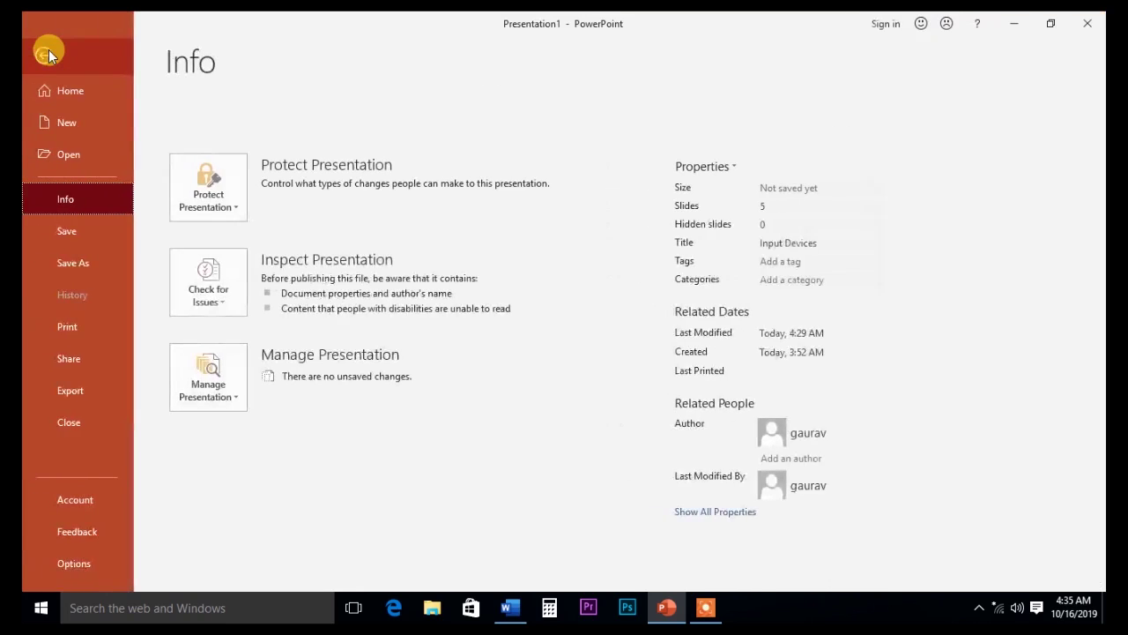
pyautogui.click(71, 232)
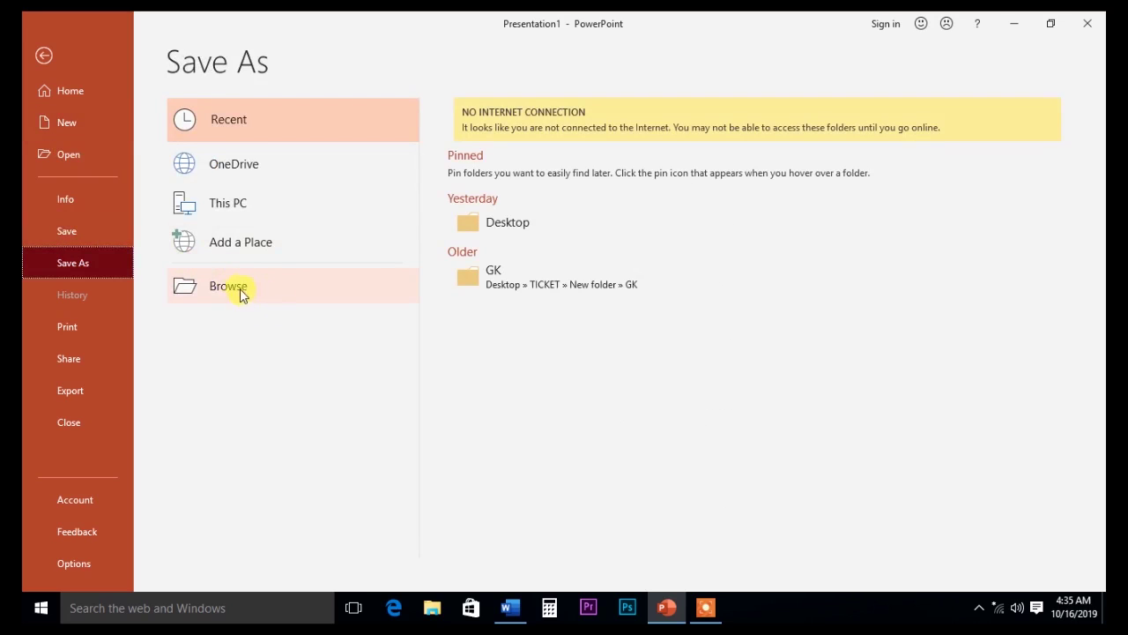
pyautogui.click(236, 289)
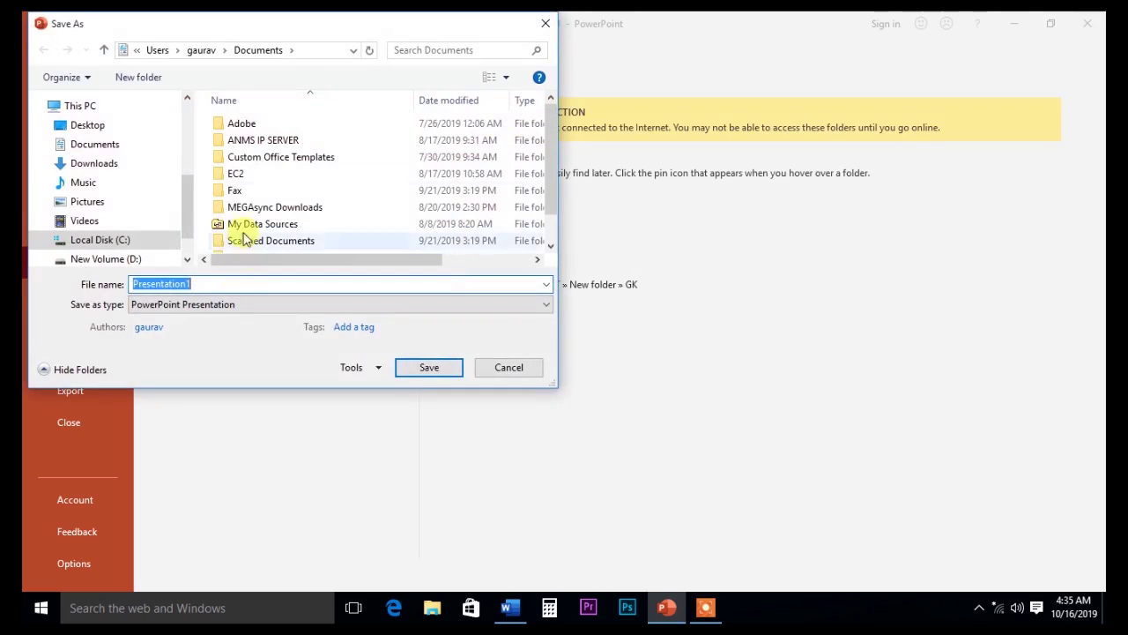
pyautogui.click(104, 124)
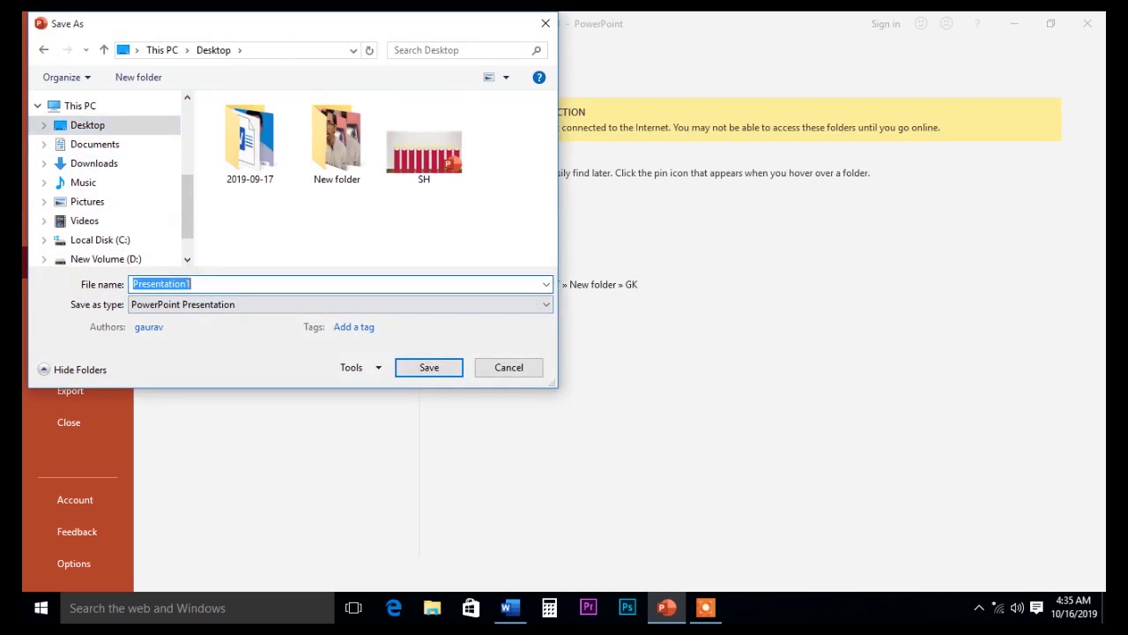
pyautogui.press('BackSpace')
pyautogui.write('GAURAV COMPUTER GYAN')
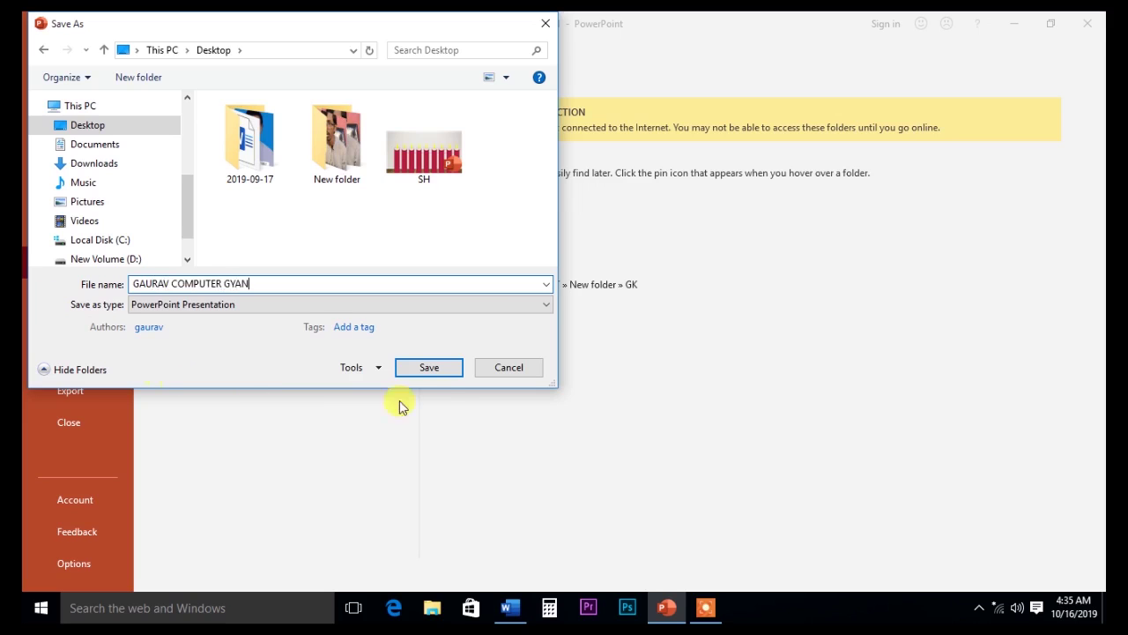
pyautogui.click(426, 366)
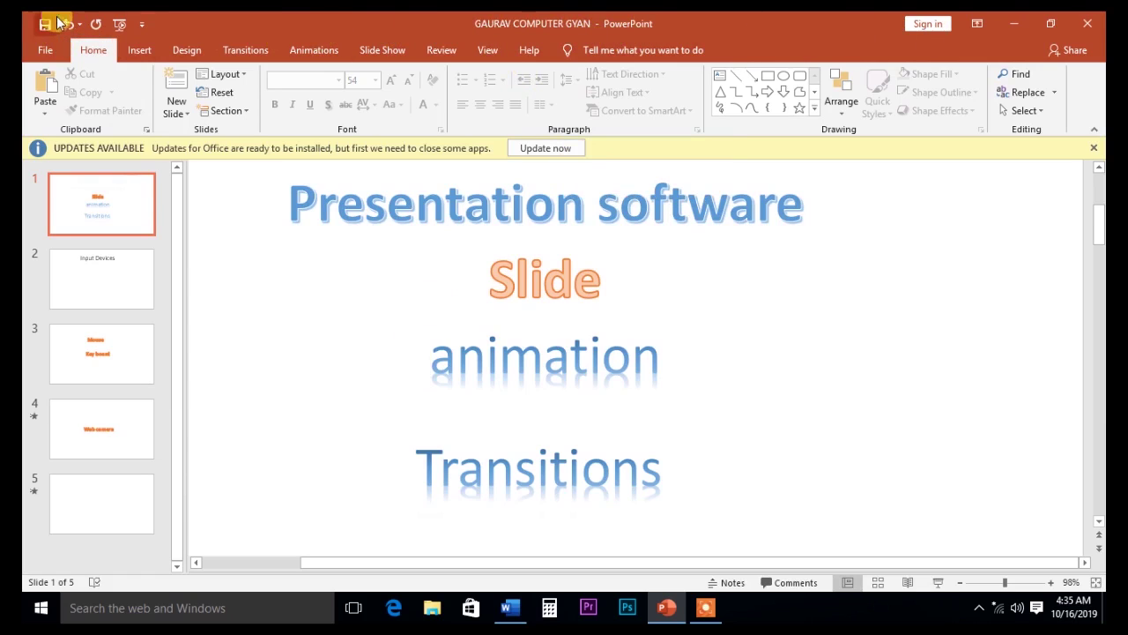
# Step: Bring up the Ribbon Display Options menu in the title bar
pyautogui.click(930, 23)
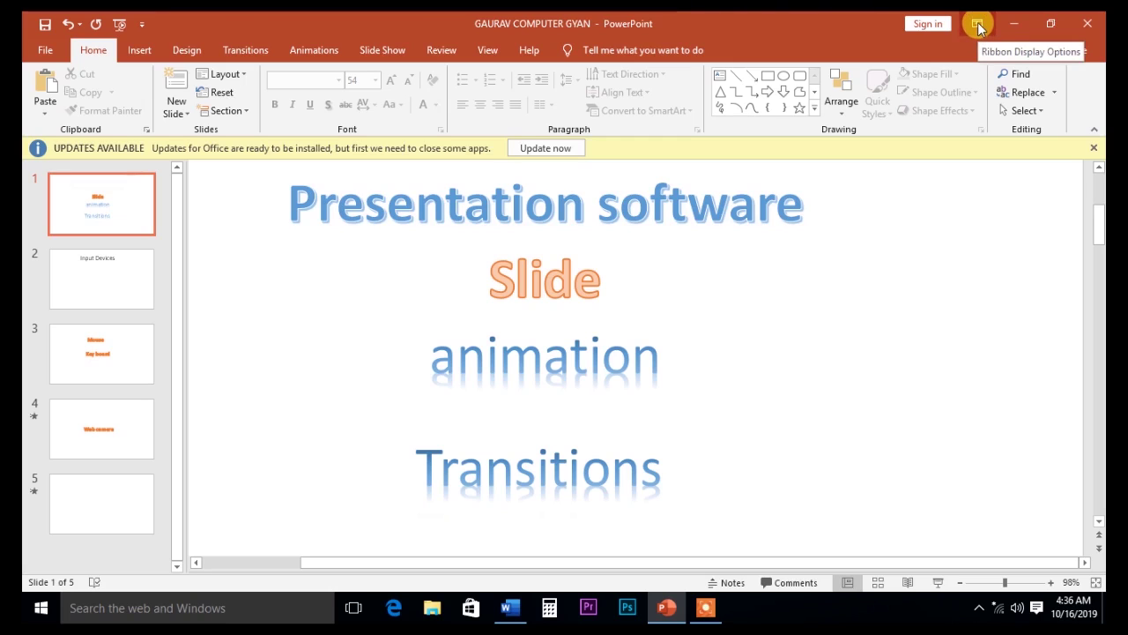
pyautogui.click(978, 29)
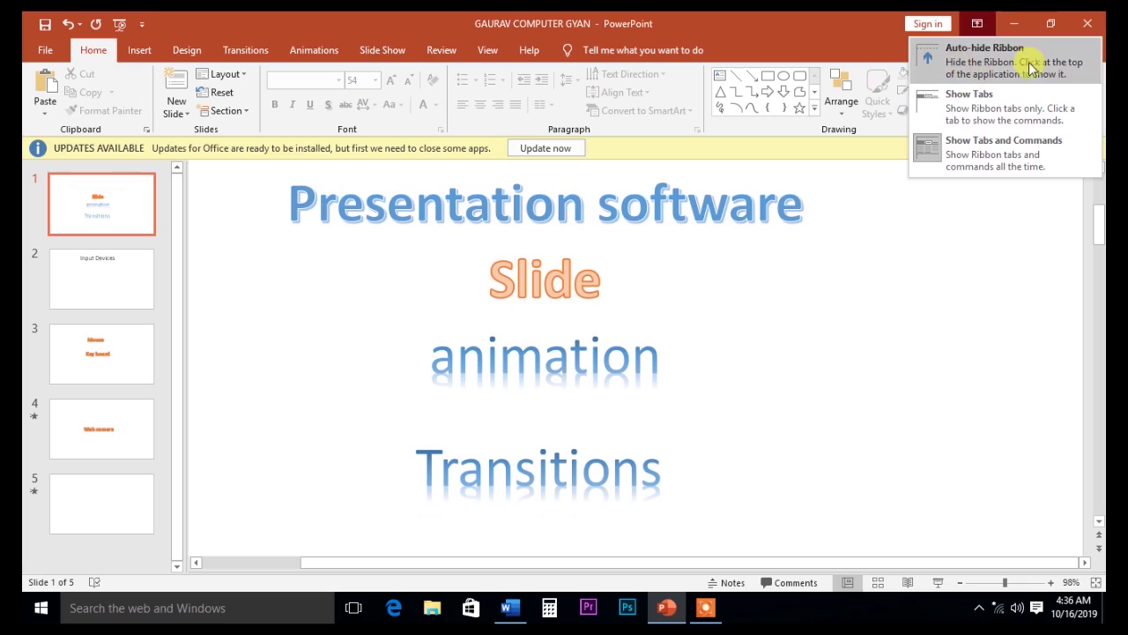
# Step: Switch the ribbon to Auto-hide, then Show Tabs, and finally Show Tabs and Commands
pyautogui.click(974, 55)
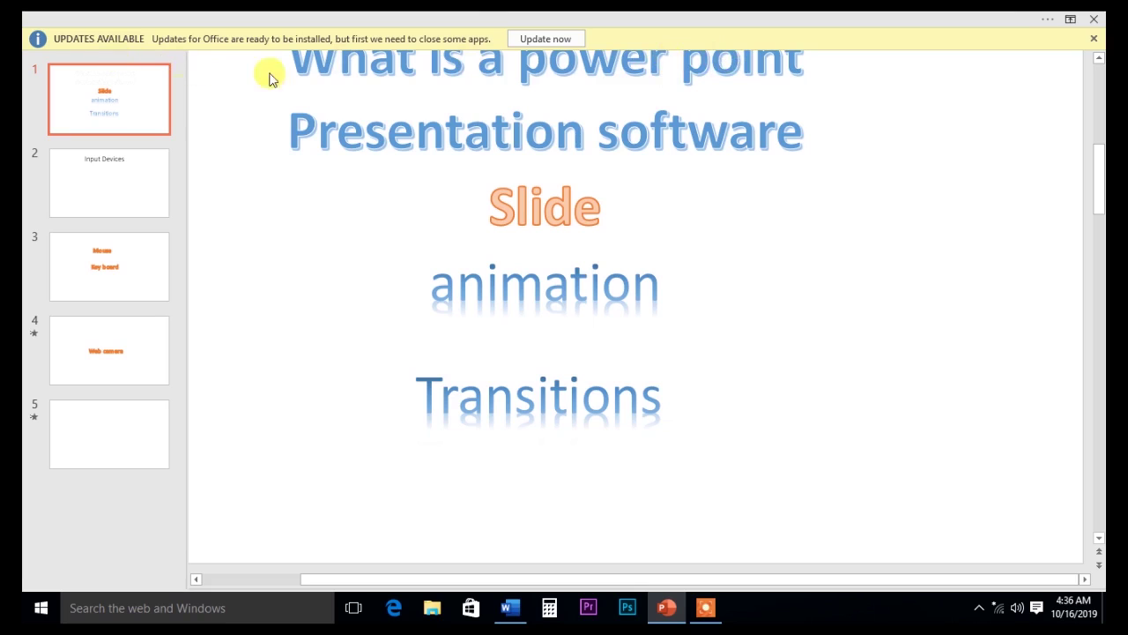
pyautogui.click(1073, 22)
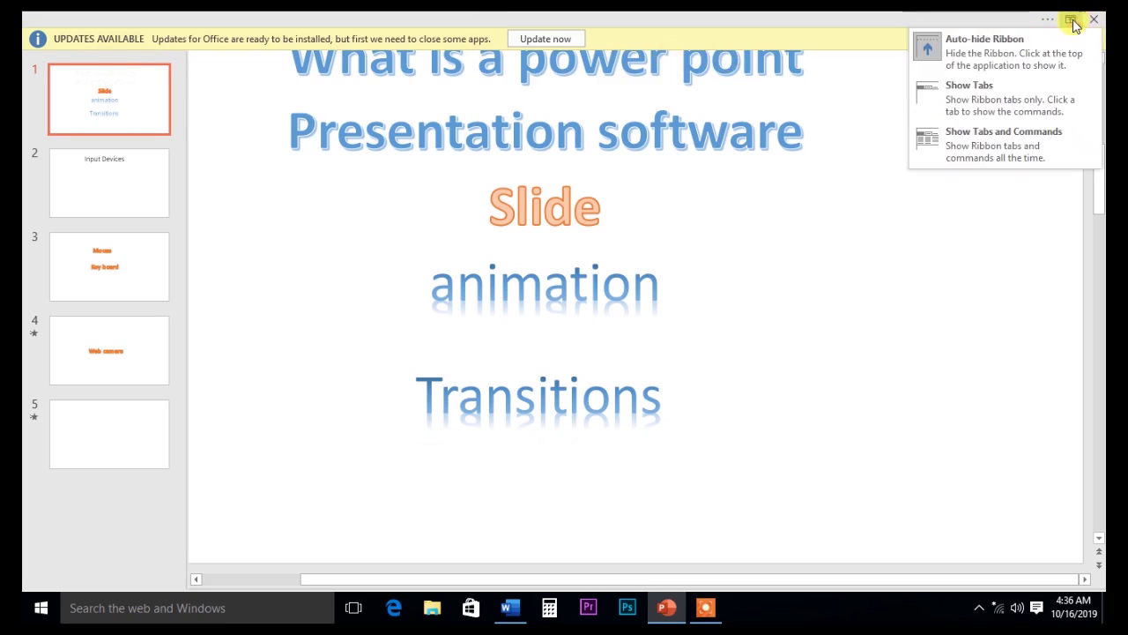
pyautogui.click(982, 102)
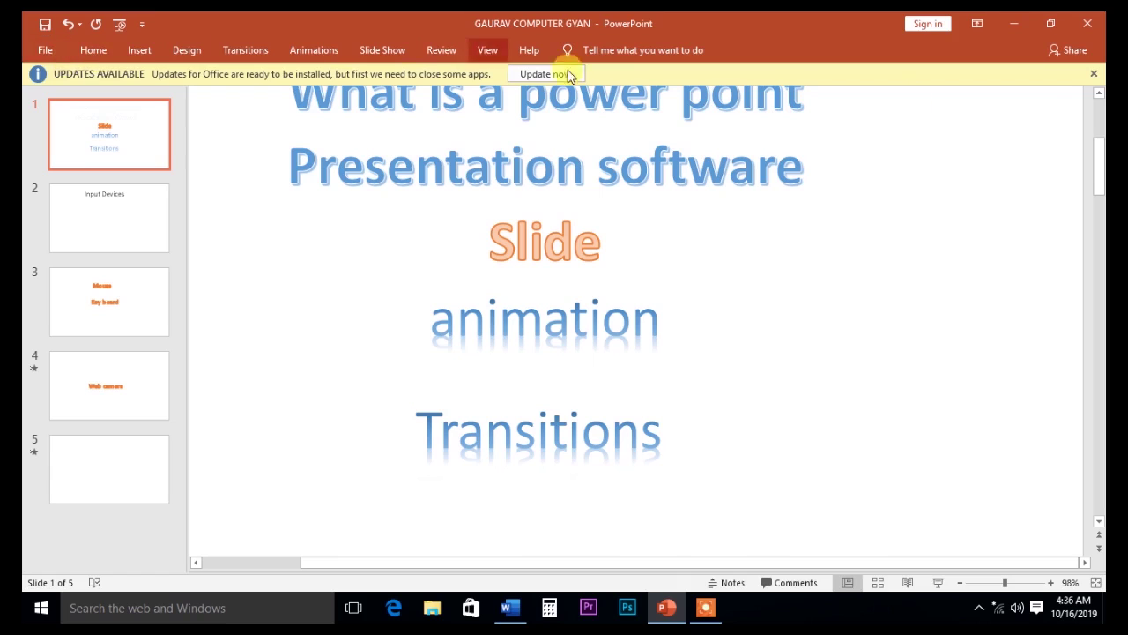
pyautogui.click(977, 24)
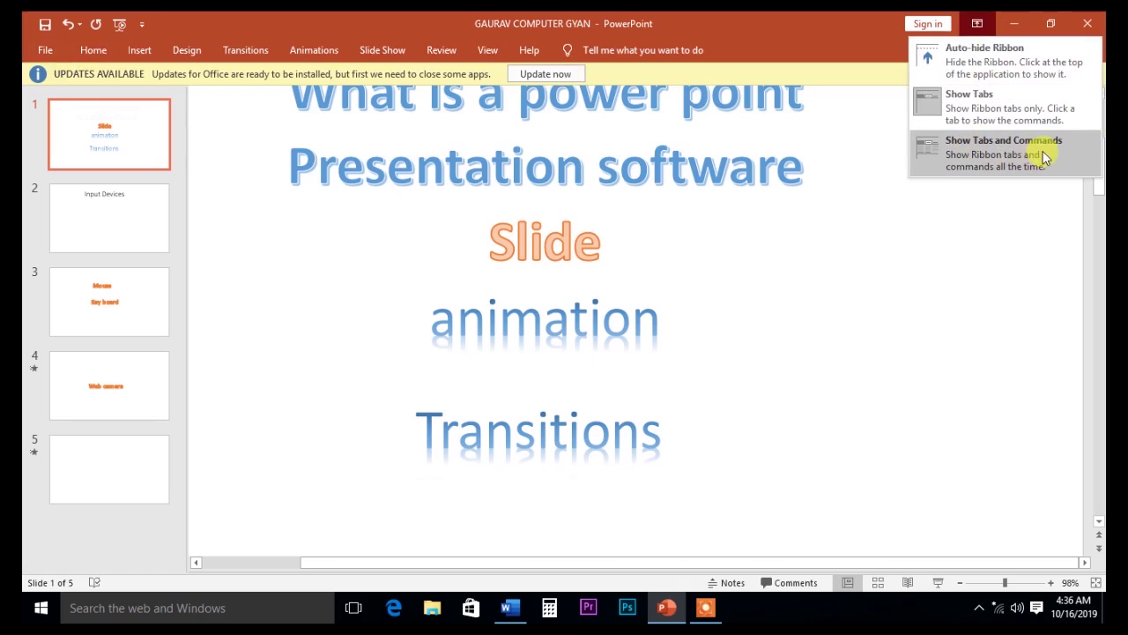
pyautogui.click(1011, 156)
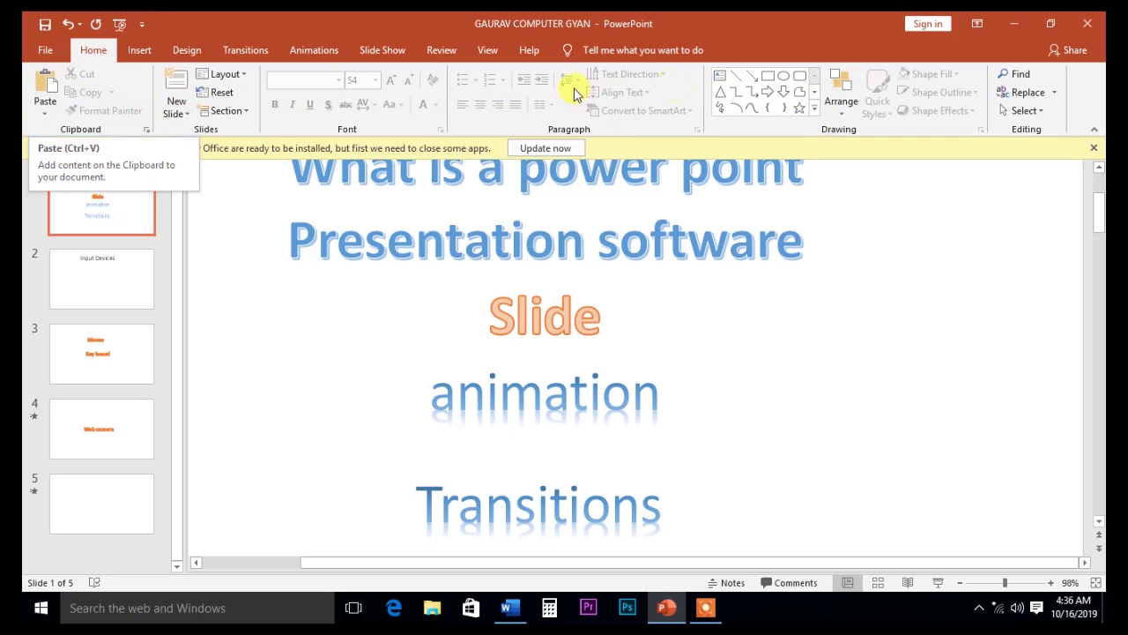
pyautogui.click(977, 26)
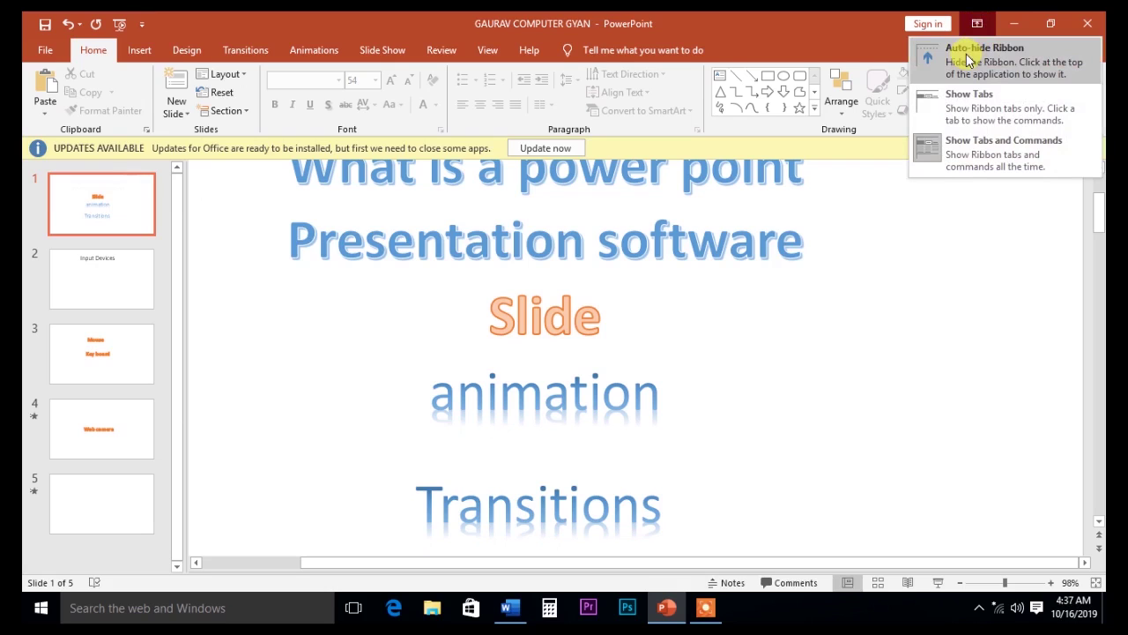
pyautogui.click(968, 58)
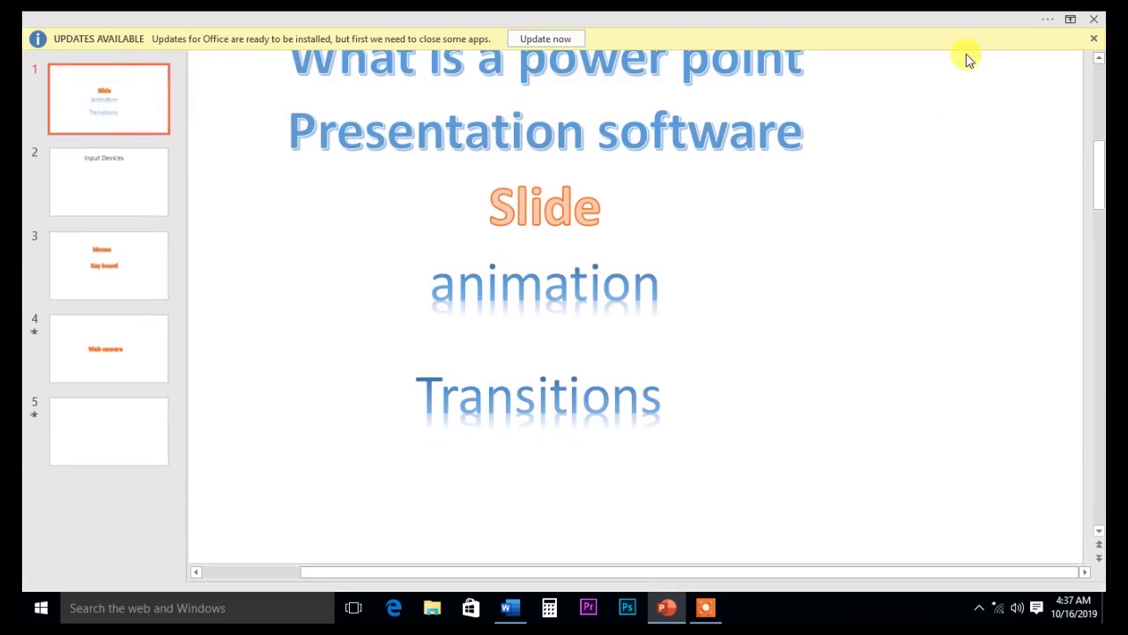
pyautogui.click(1065, 22)
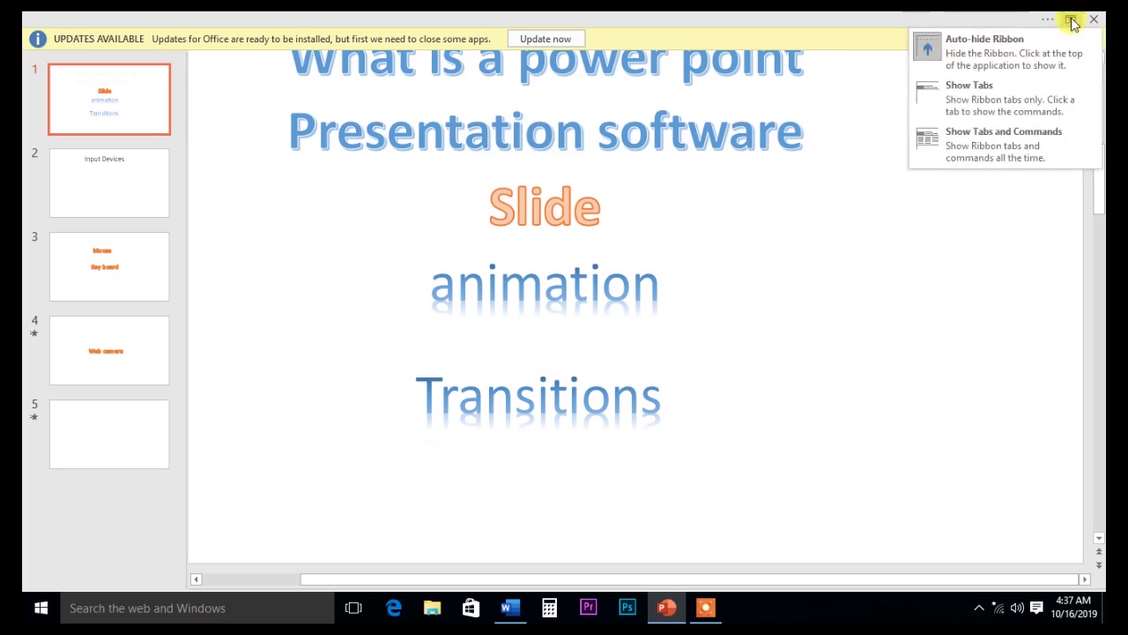
pyautogui.click(971, 100)
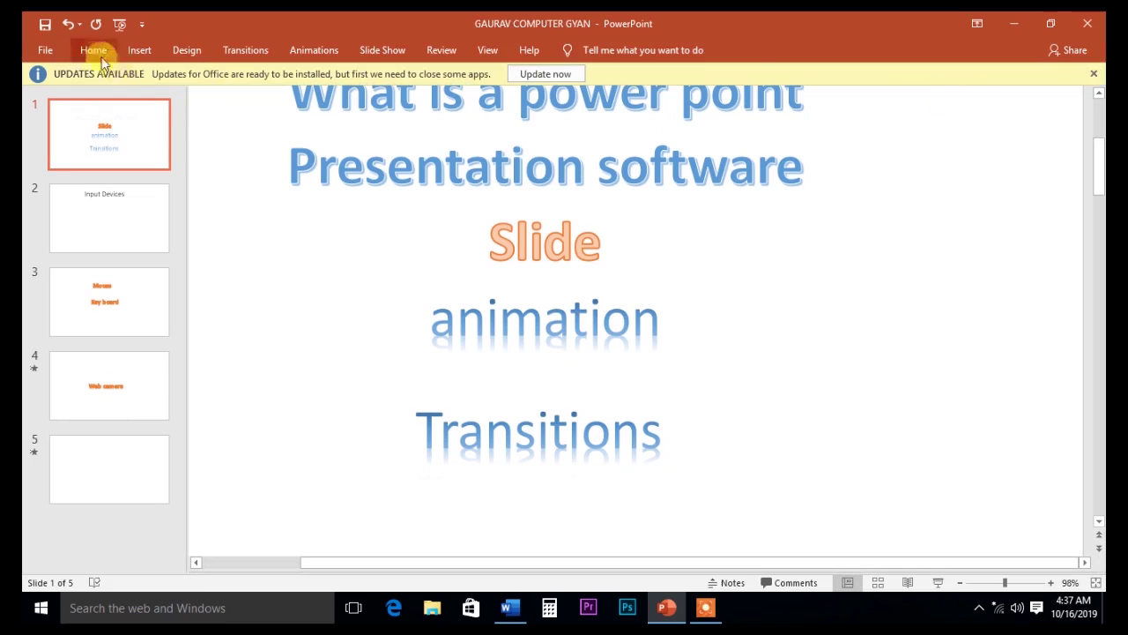
pyautogui.click(978, 24)
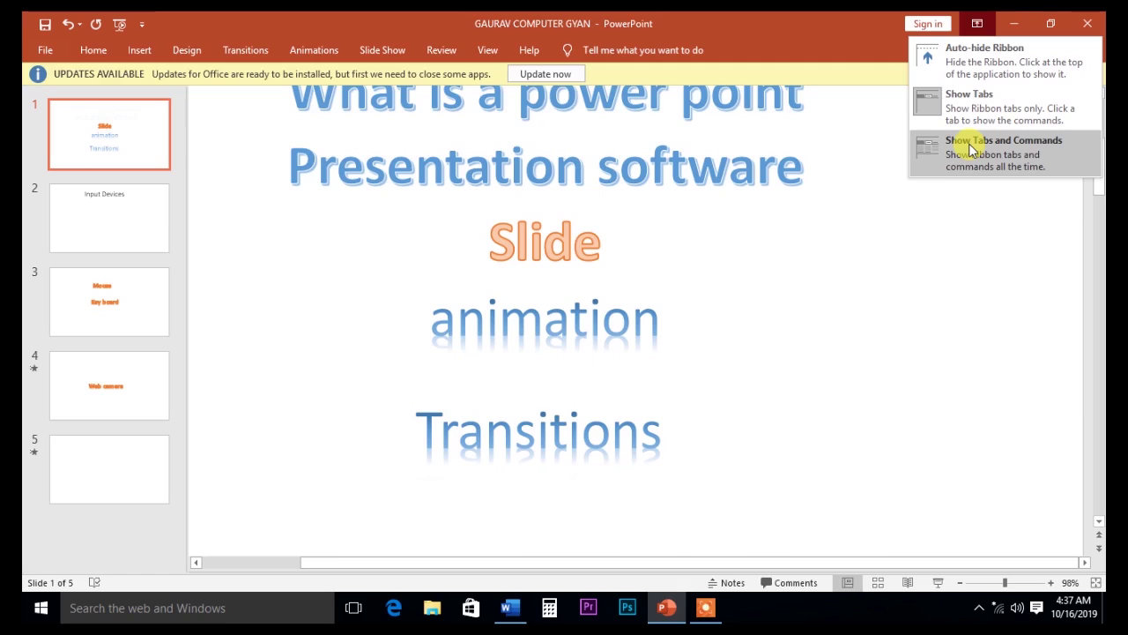
pyautogui.click(970, 150)
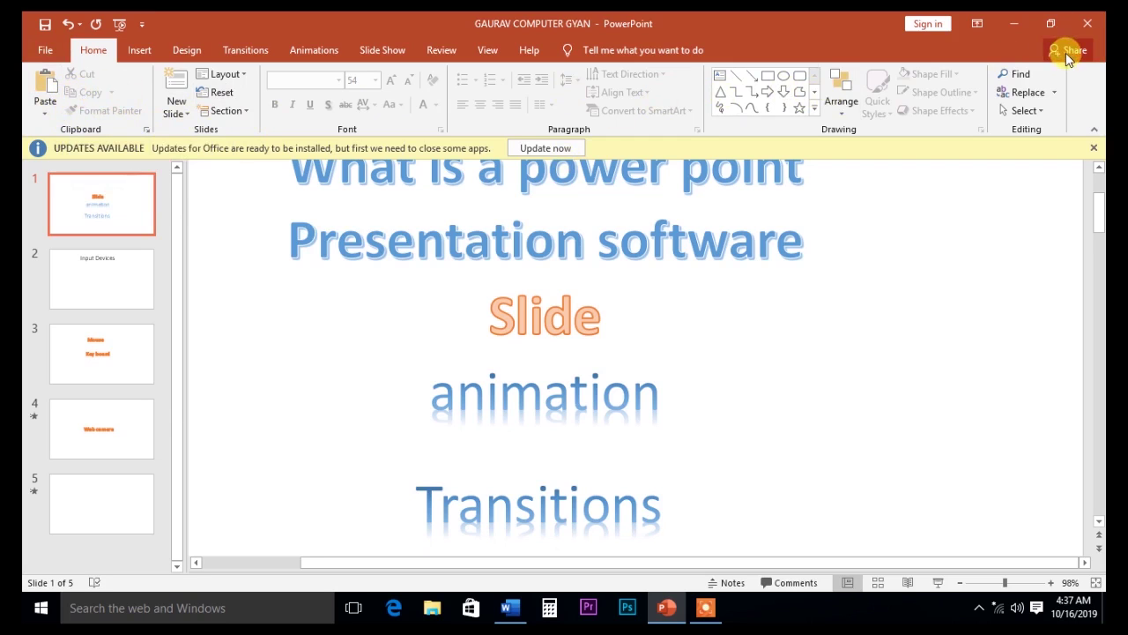
pyautogui.click(1016, 29)
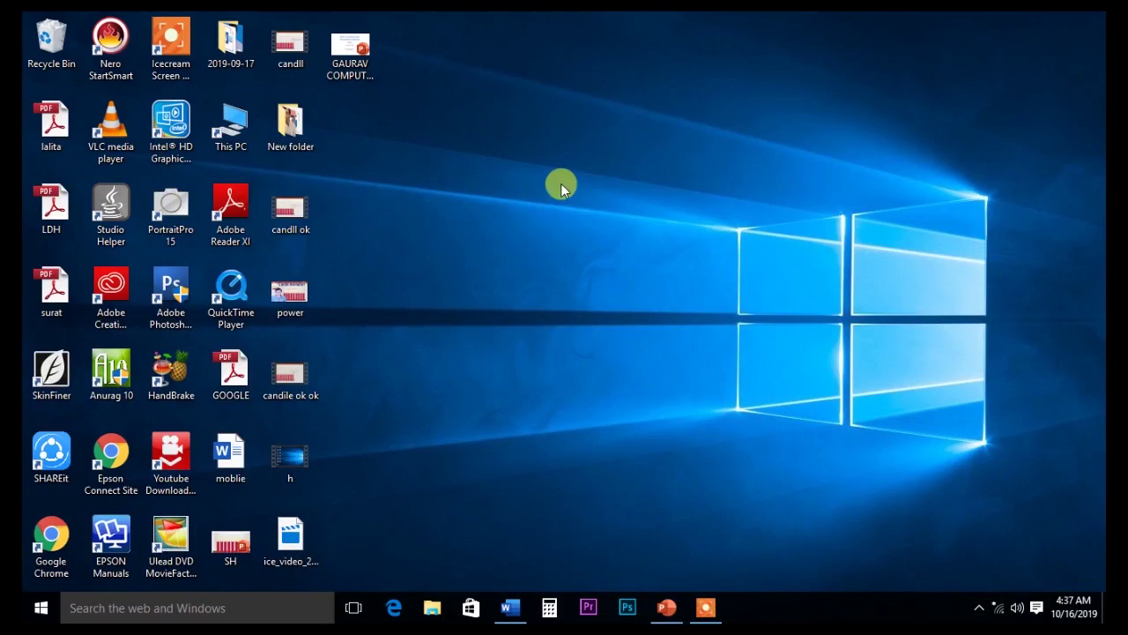
pyautogui.click(667, 608)
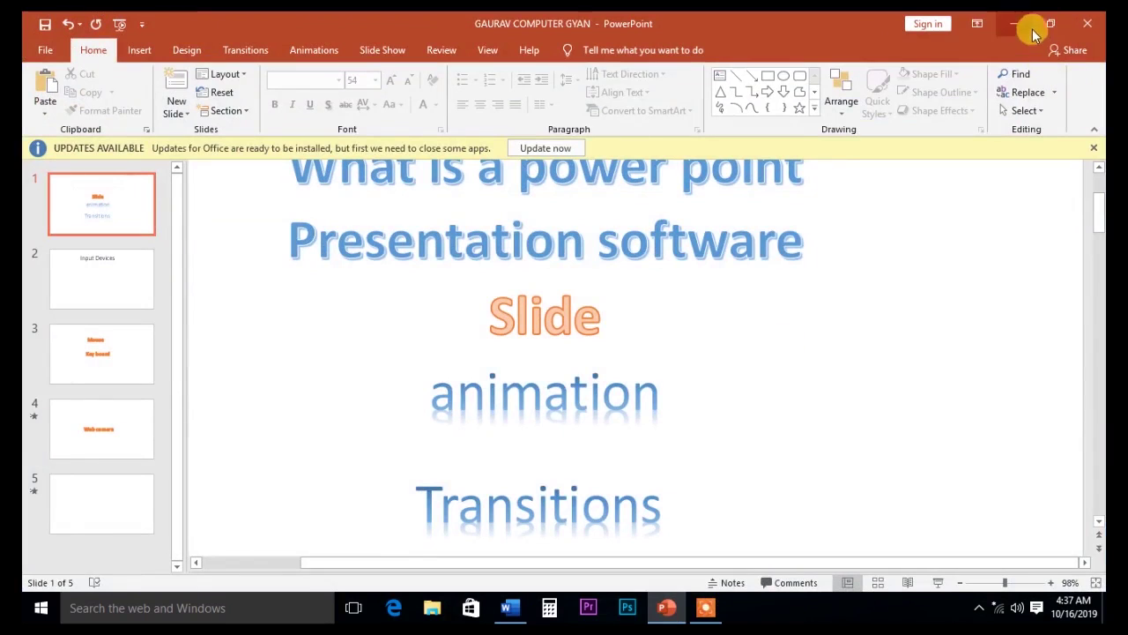
pyautogui.click(1051, 29)
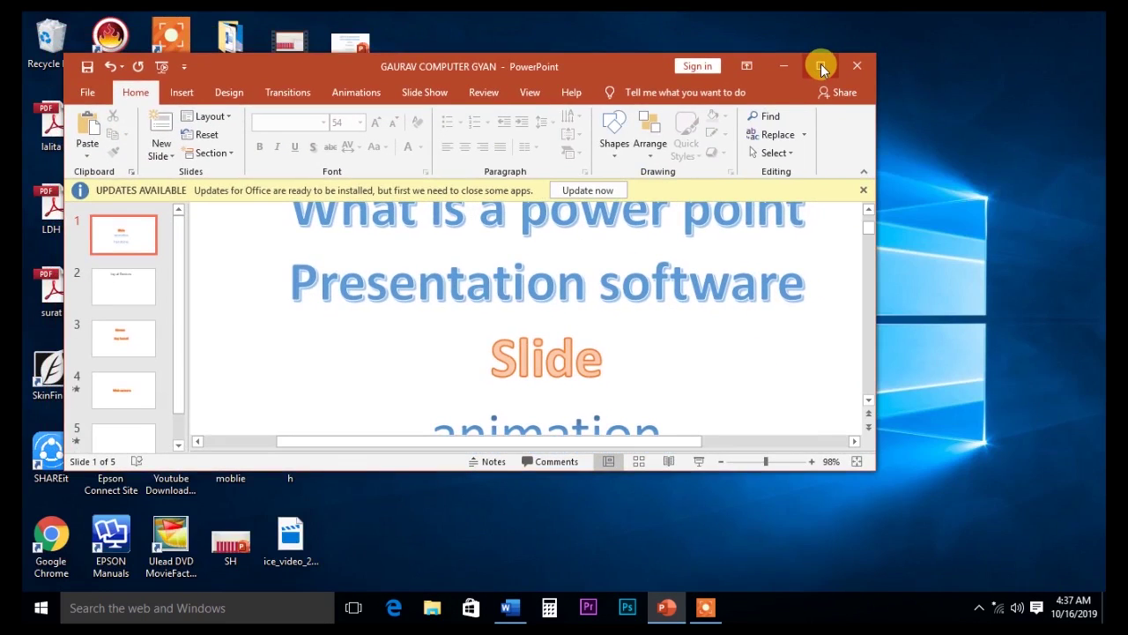
pyautogui.click(821, 66)
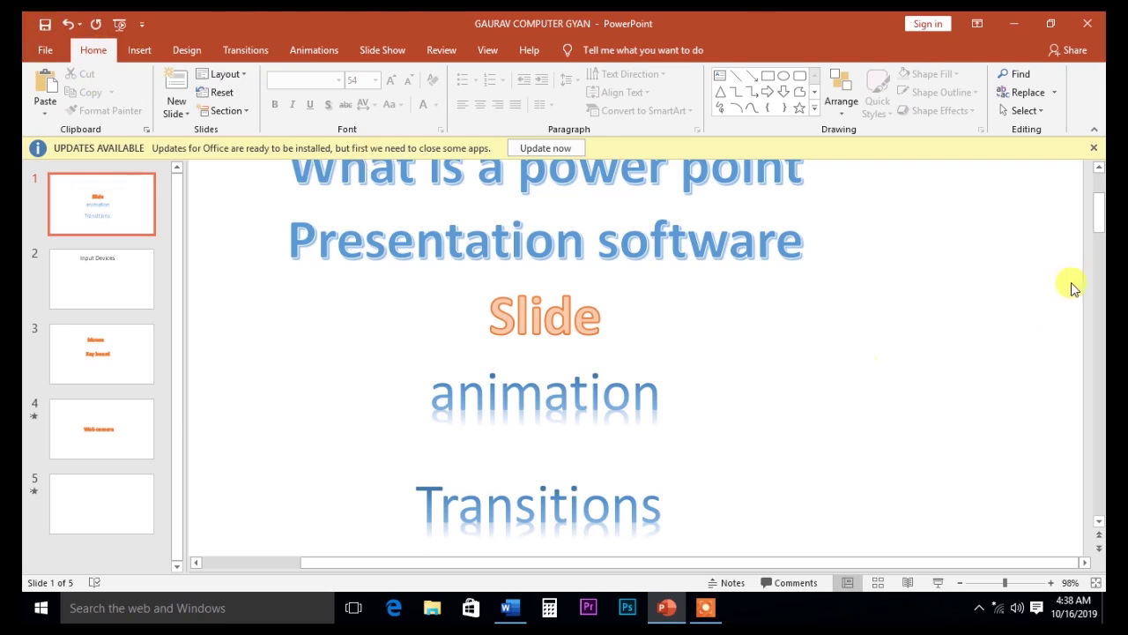
# Step: Delete the 'What is a power point' title box, then undo and redo to restore it
pyautogui.moveTo(1097, 207); pyautogui.dragTo(1098, 176)
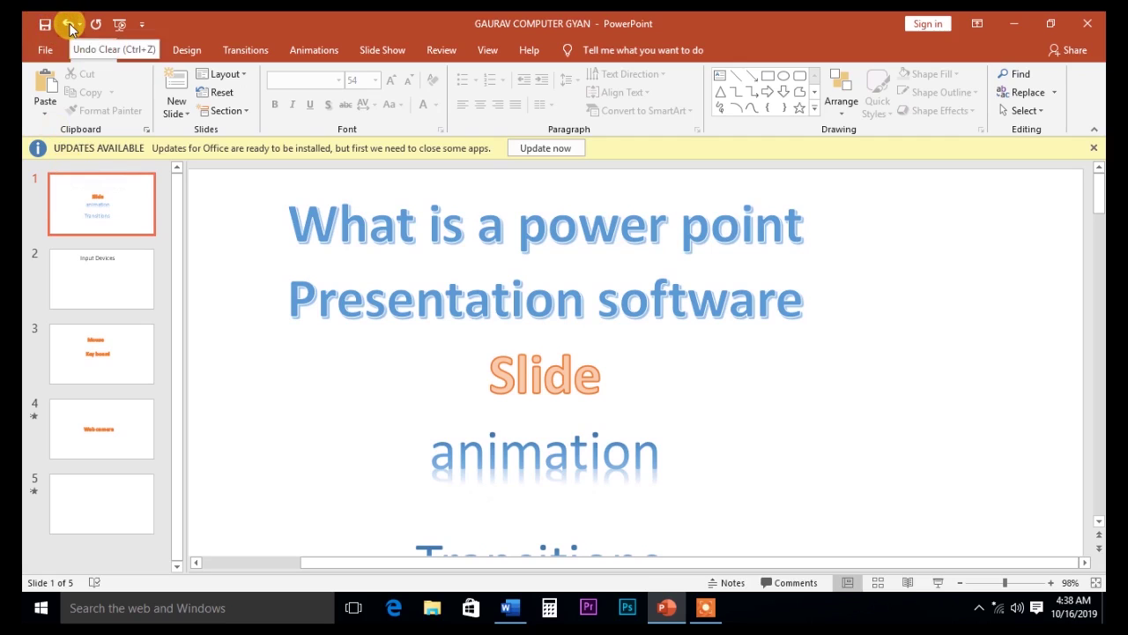
pyautogui.click(476, 226)
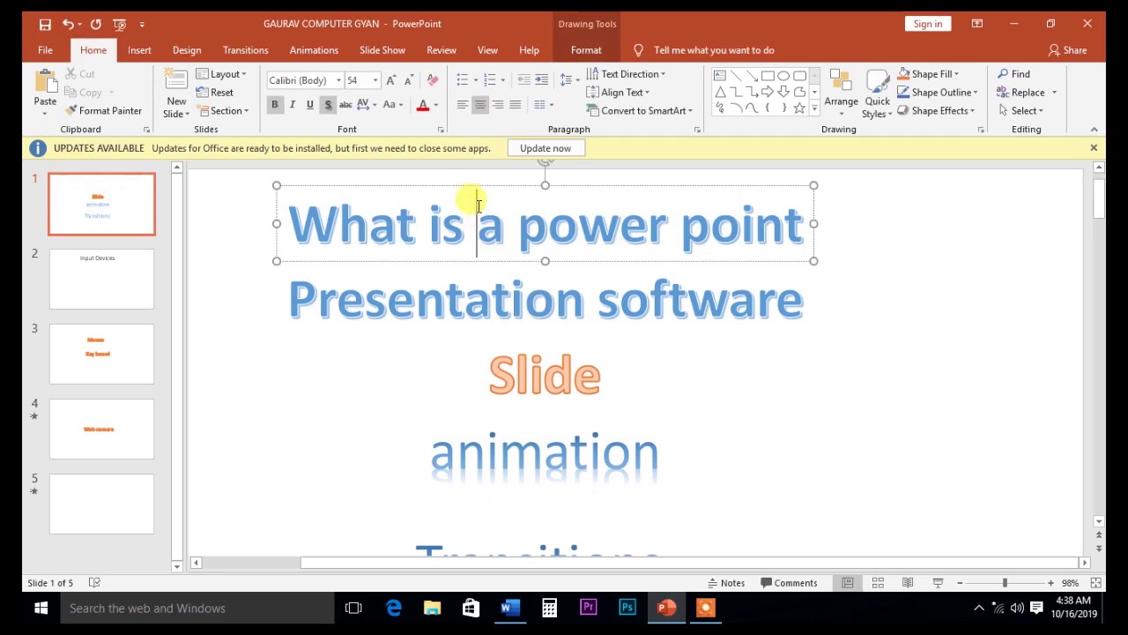
pyautogui.click(473, 183)
pyautogui.press('Delete')
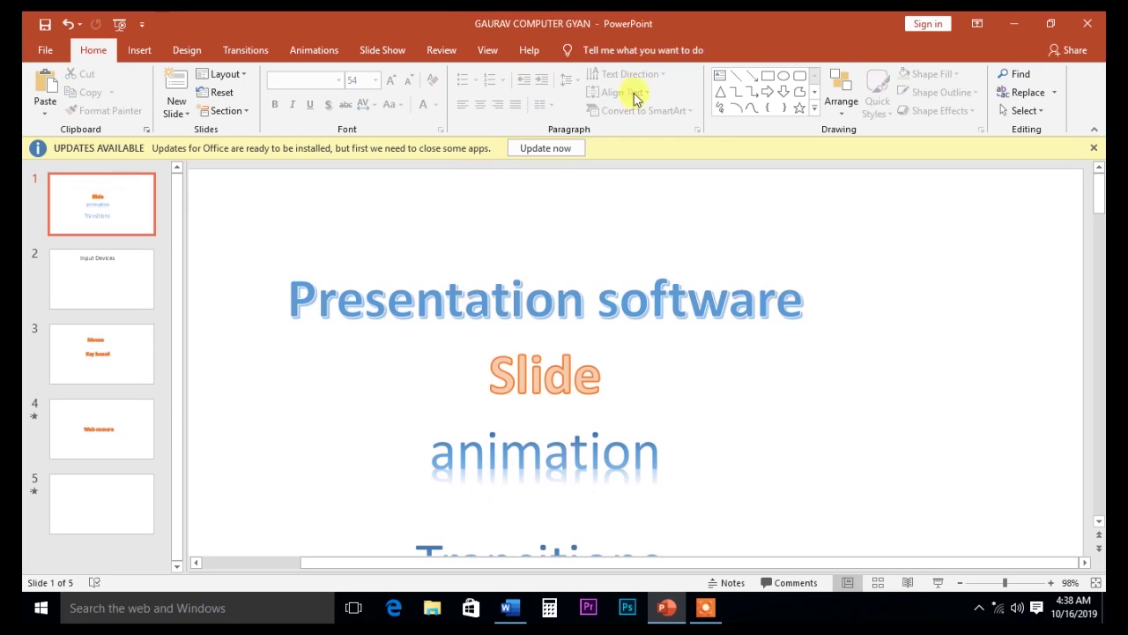
pyautogui.click(68, 26)
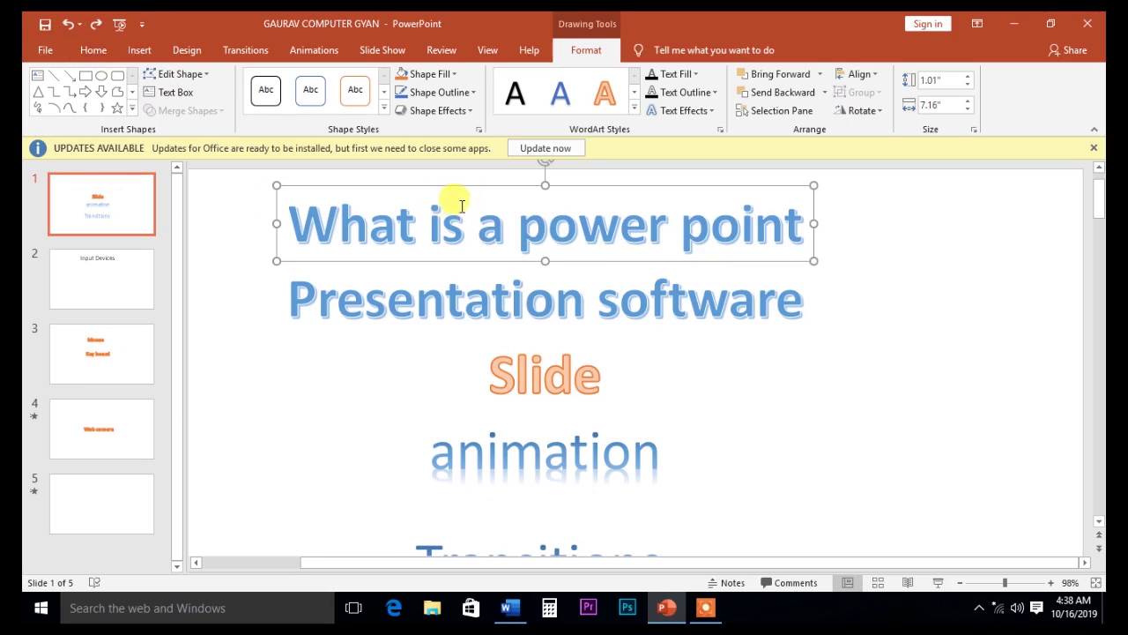
pyautogui.click(96, 26)
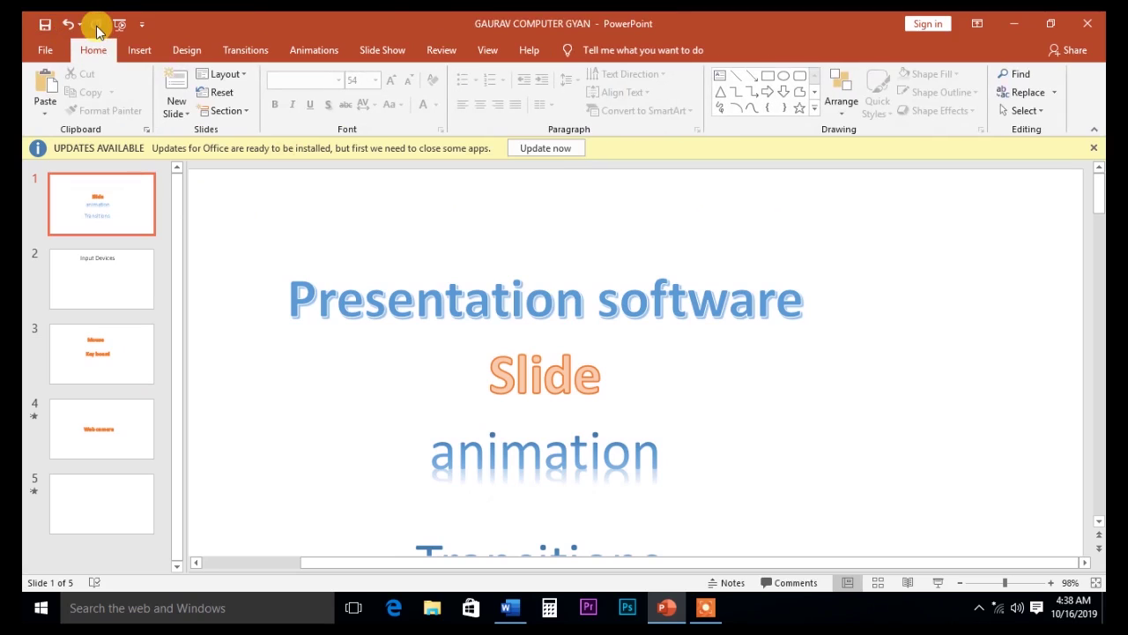
pyautogui.click(67, 26)
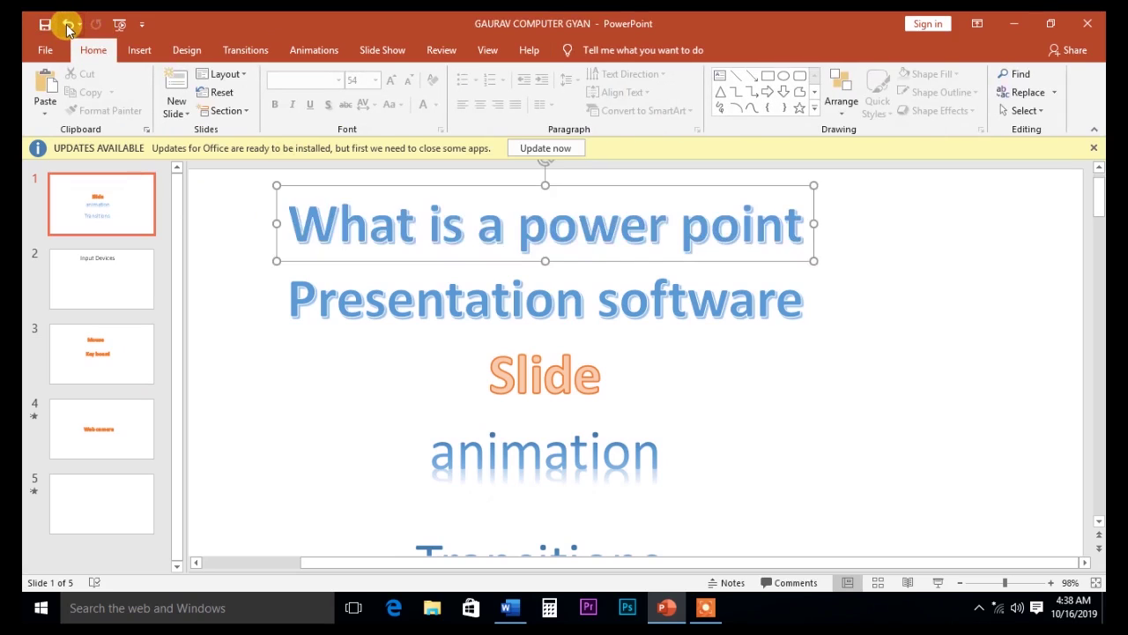
pyautogui.click(120, 27)
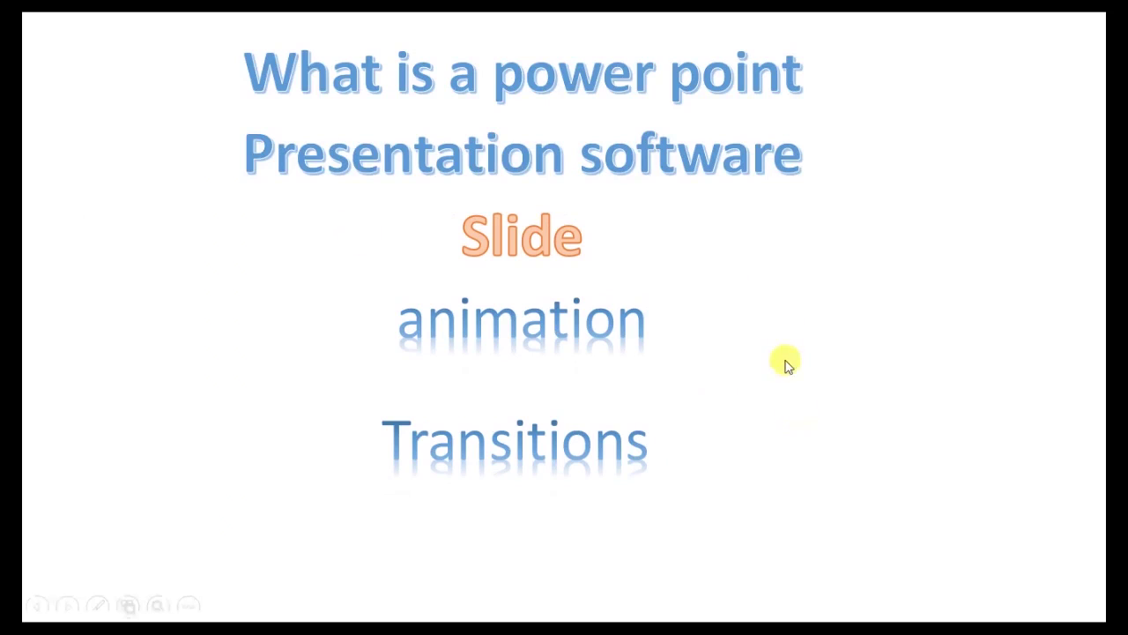
pyautogui.rightClick(711, 244)
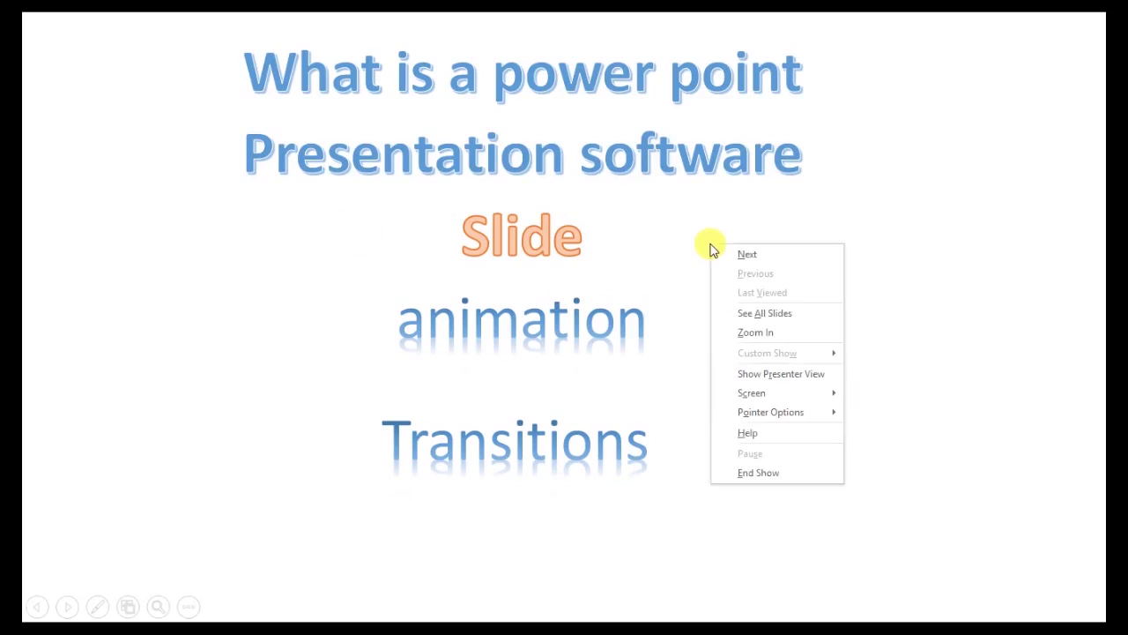
pyautogui.click(763, 473)
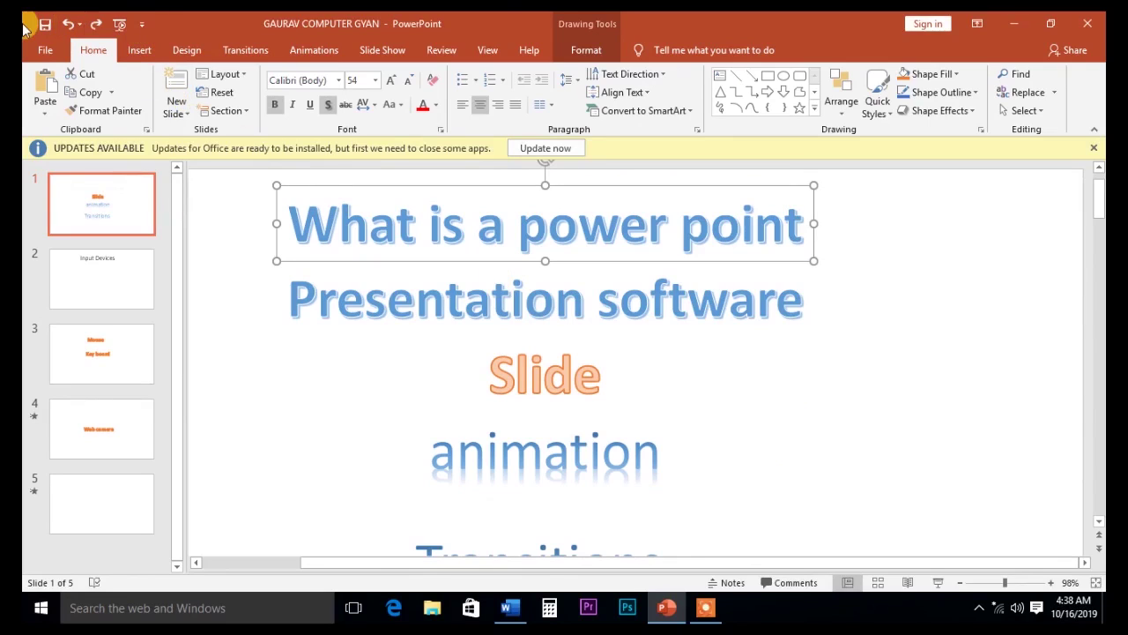
# Step: Add New to the Quick Access Toolbar, test it, and minimize the resulting blank presentation
pyautogui.click(140, 26)
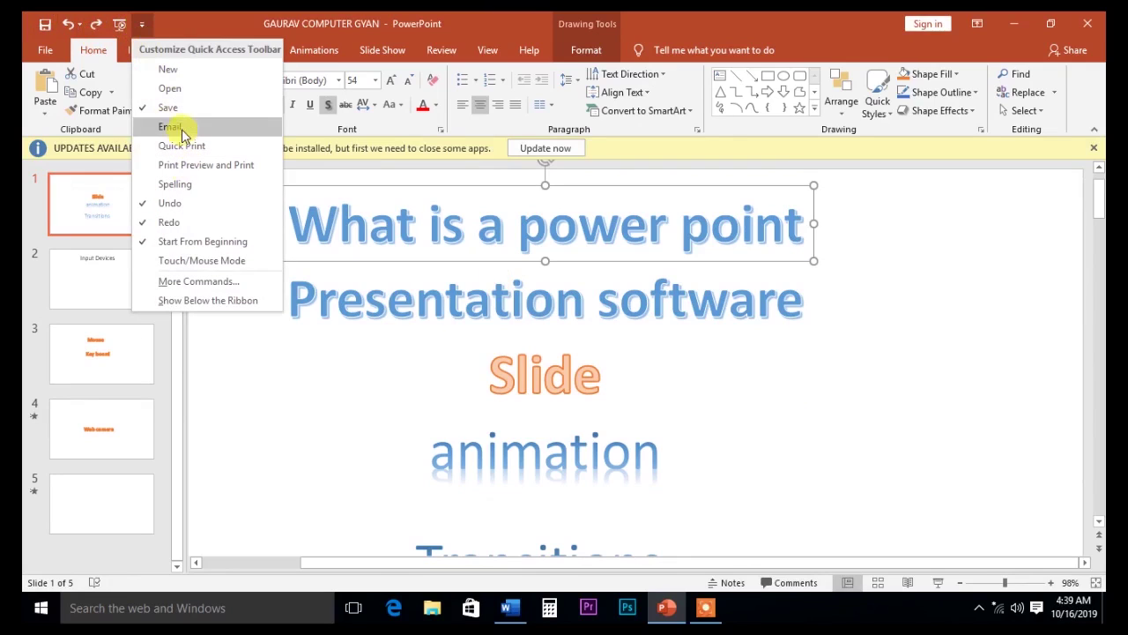
pyautogui.click(173, 71)
pyautogui.click(141, 27)
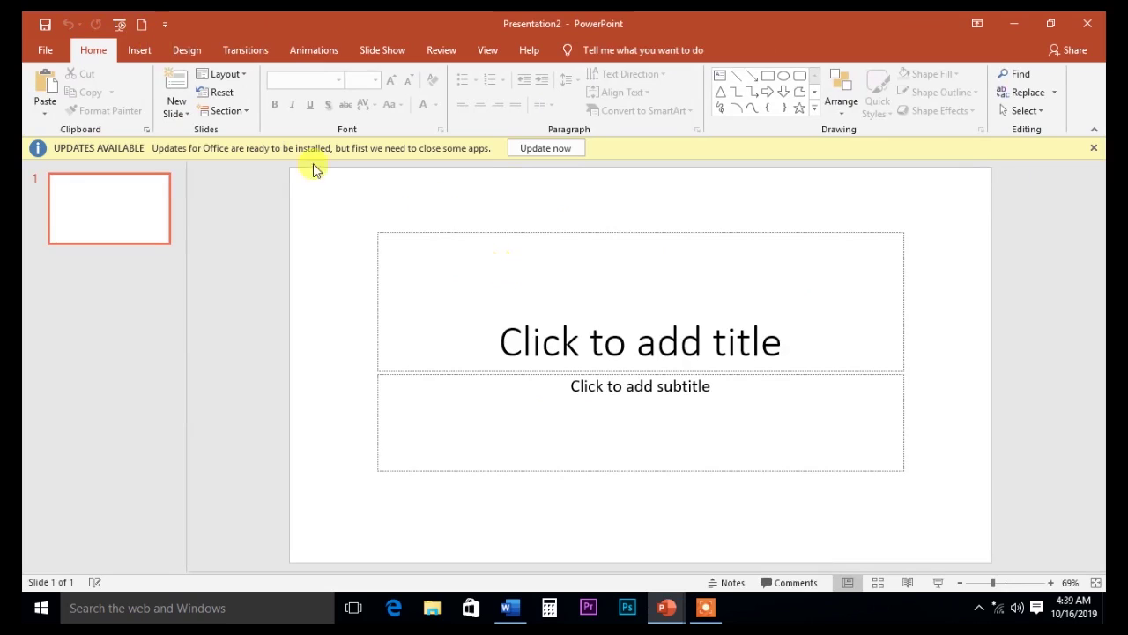
pyautogui.click(1011, 27)
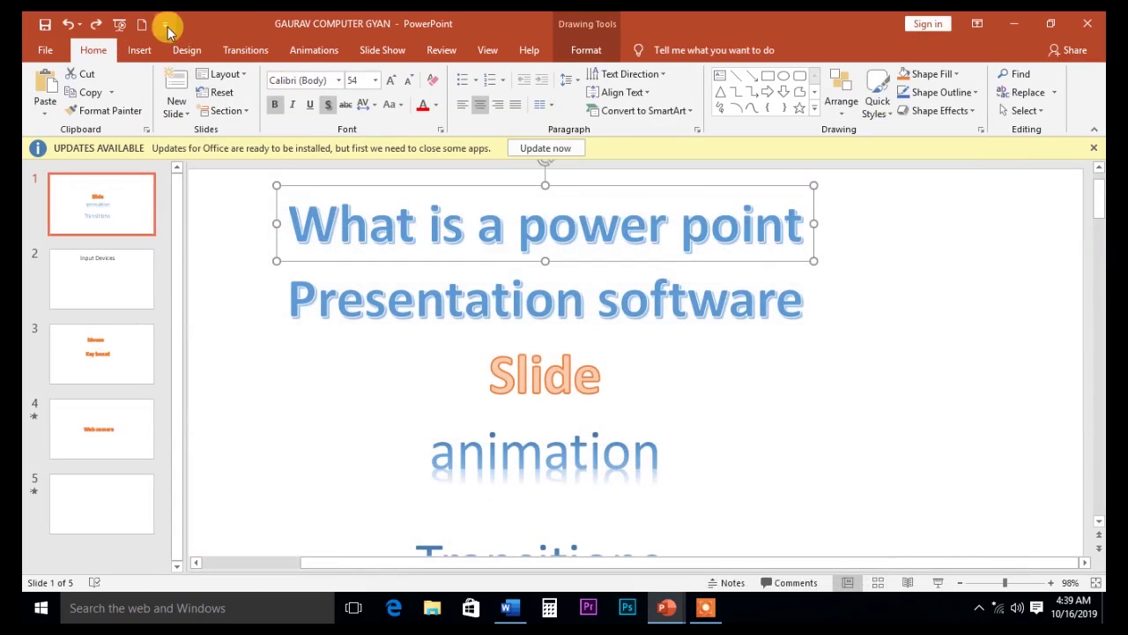
# Step: Add Open to the Quick Access Toolbar and go to the File Info page
pyautogui.click(166, 25)
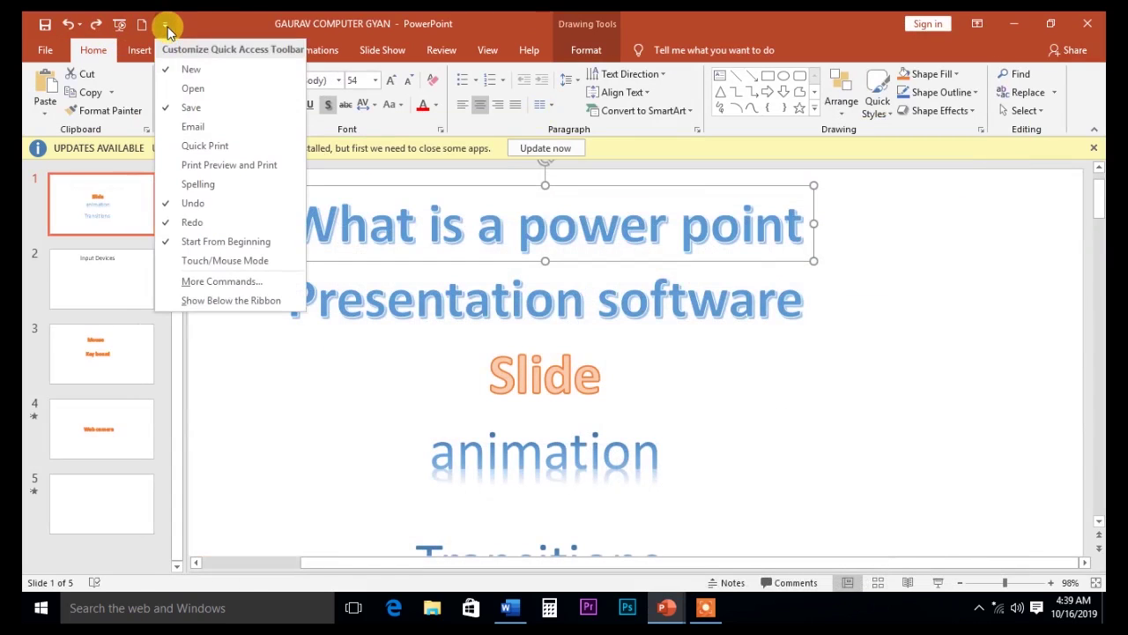
pyautogui.click(193, 89)
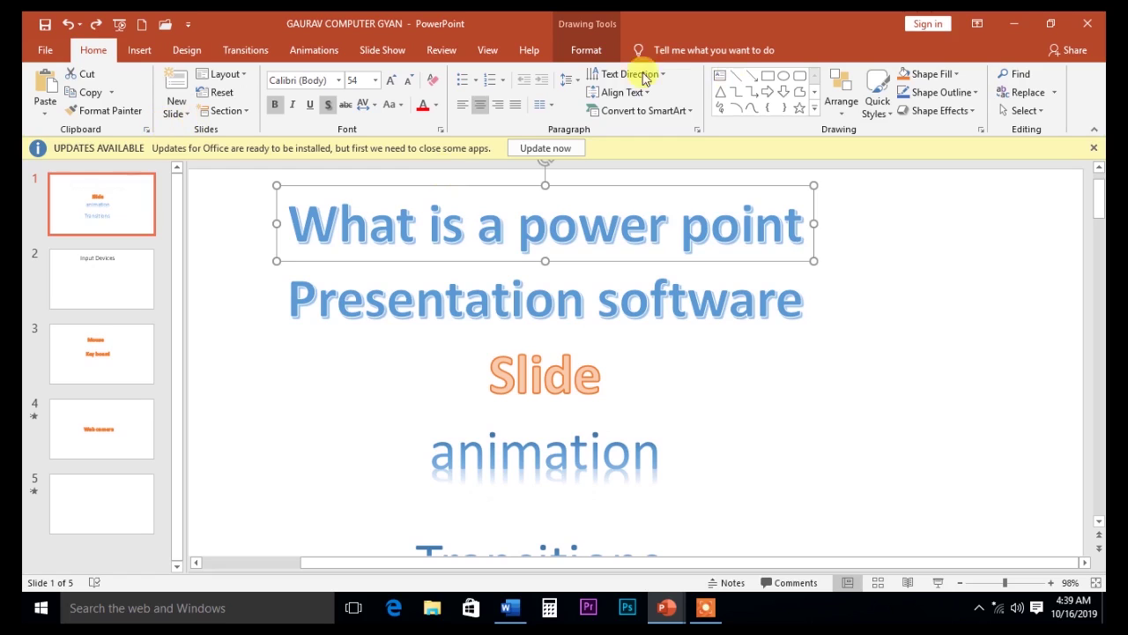
pyautogui.click(44, 51)
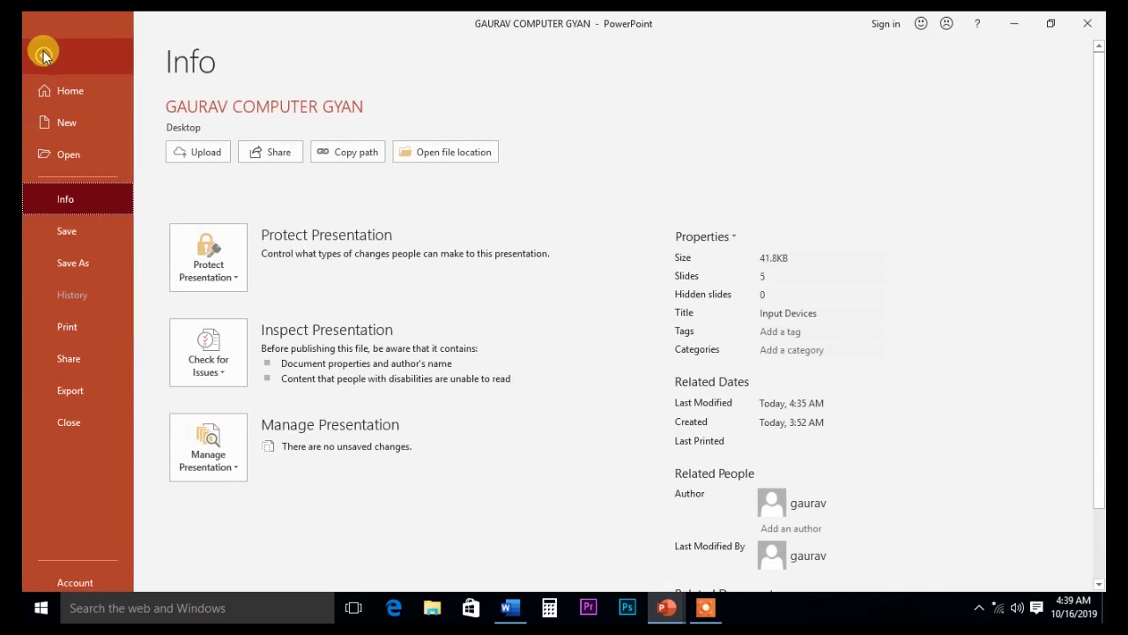
# Step: Leave File Info, reopen it briefly, then go back to editing slide 1
pyautogui.click(46, 60)
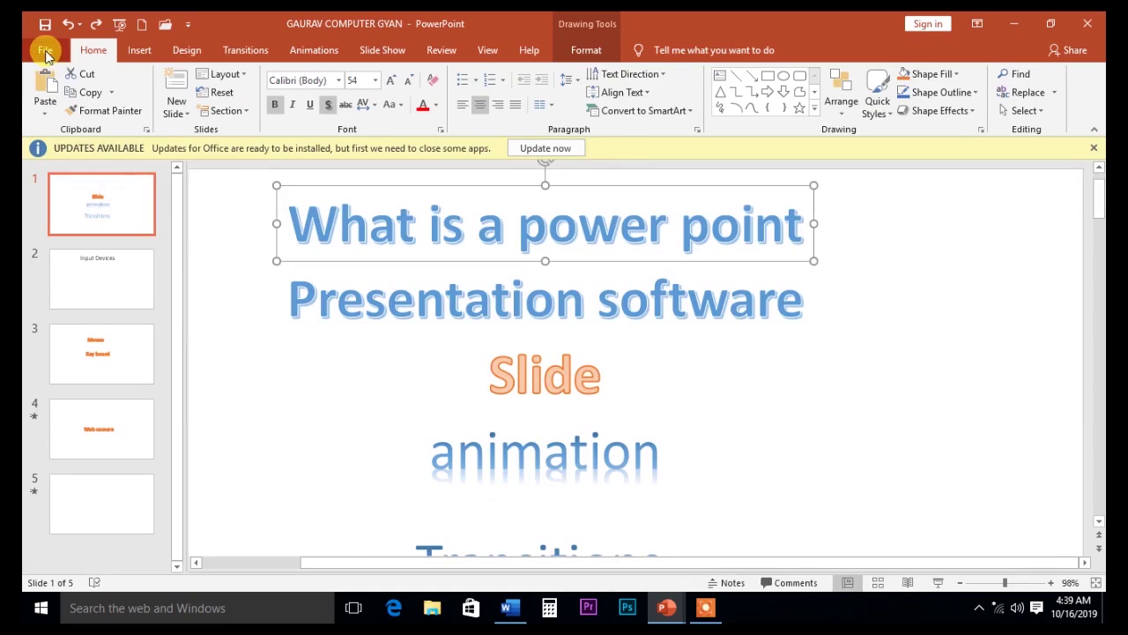
pyautogui.click(46, 53)
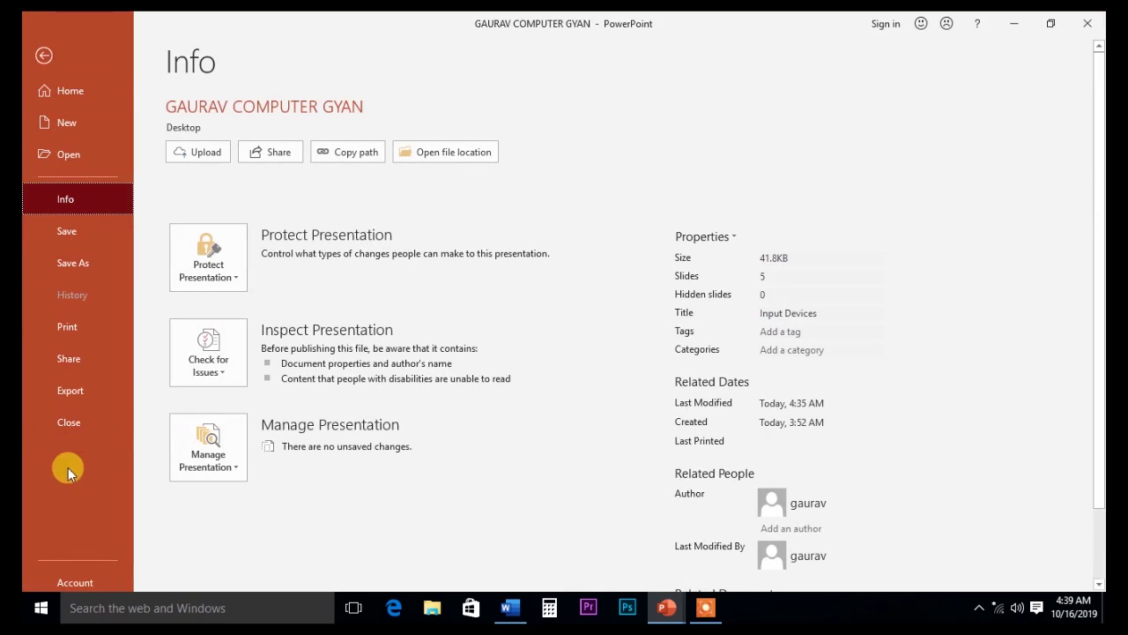
pyautogui.click(43, 59)
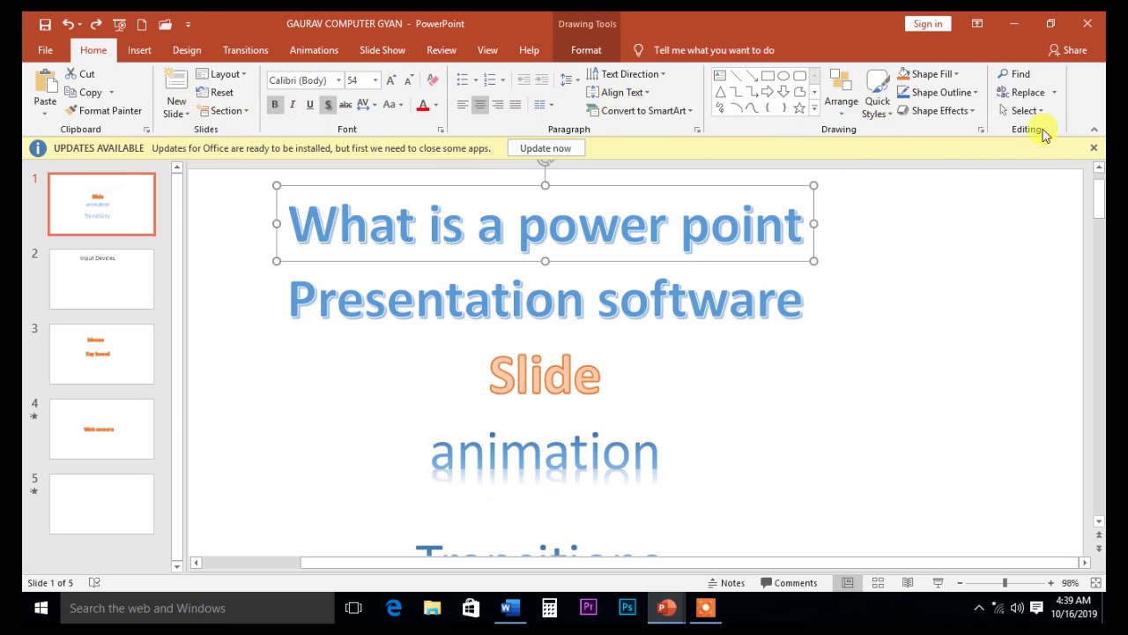
pyautogui.click(140, 50)
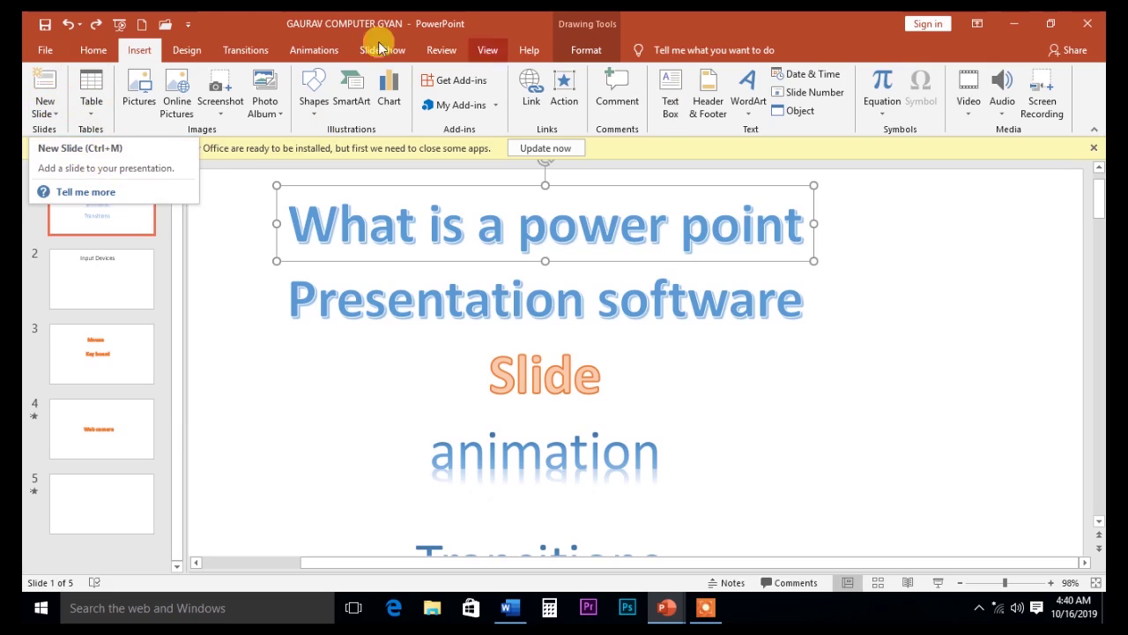
pyautogui.click(189, 49)
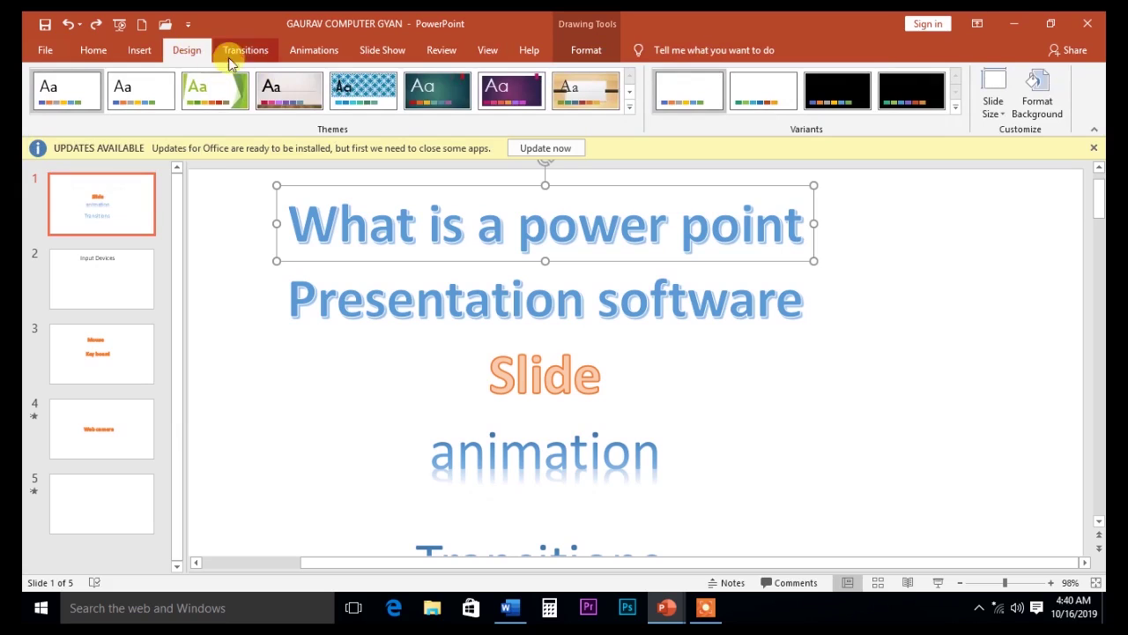
pyautogui.click(236, 53)
pyautogui.click(314, 51)
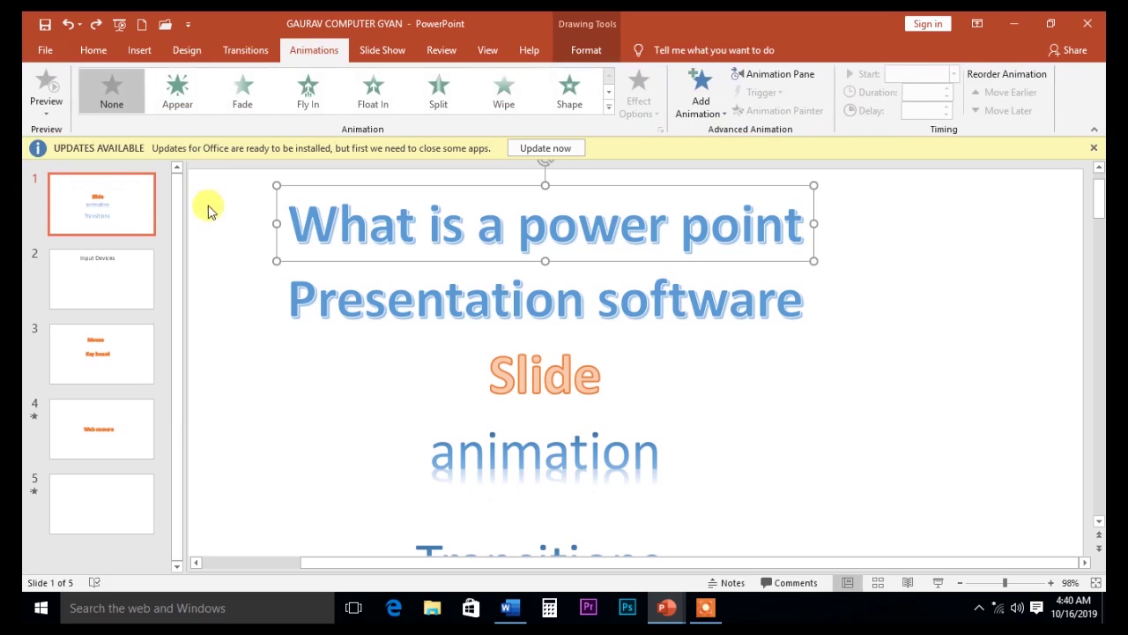
pyautogui.click(379, 50)
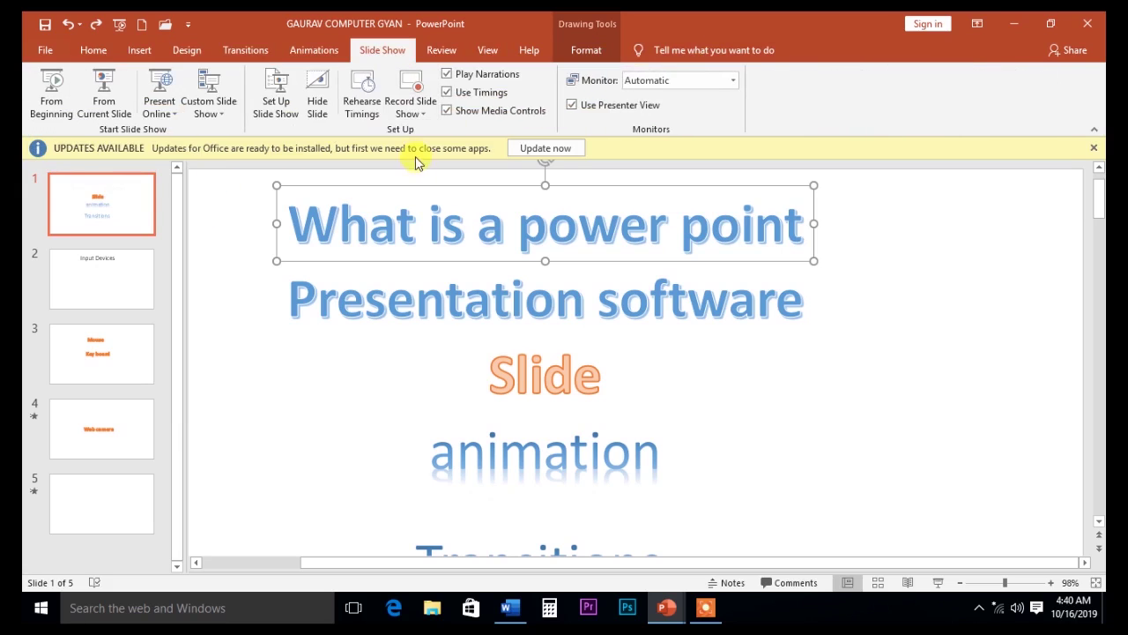
pyautogui.click(440, 50)
pyautogui.click(488, 51)
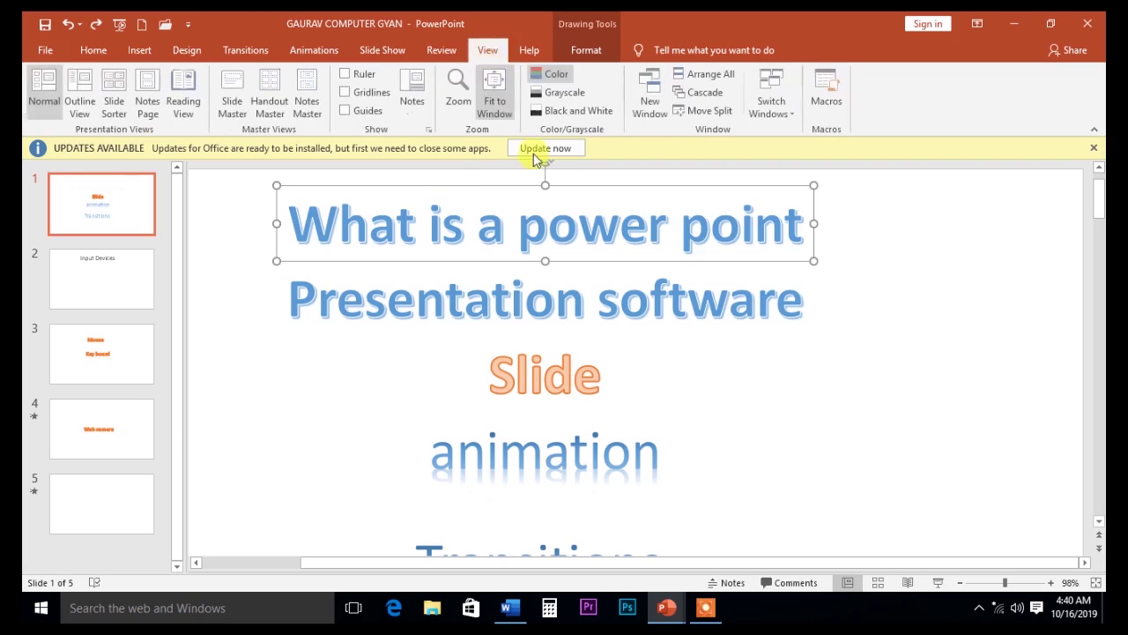
pyautogui.click(529, 53)
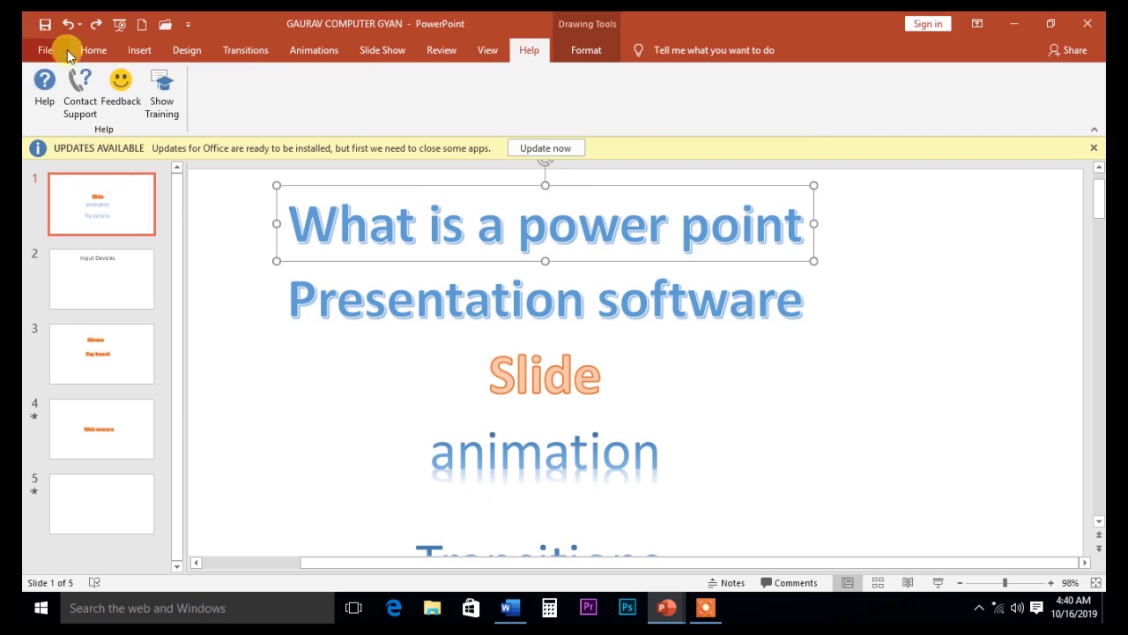
pyautogui.click(92, 50)
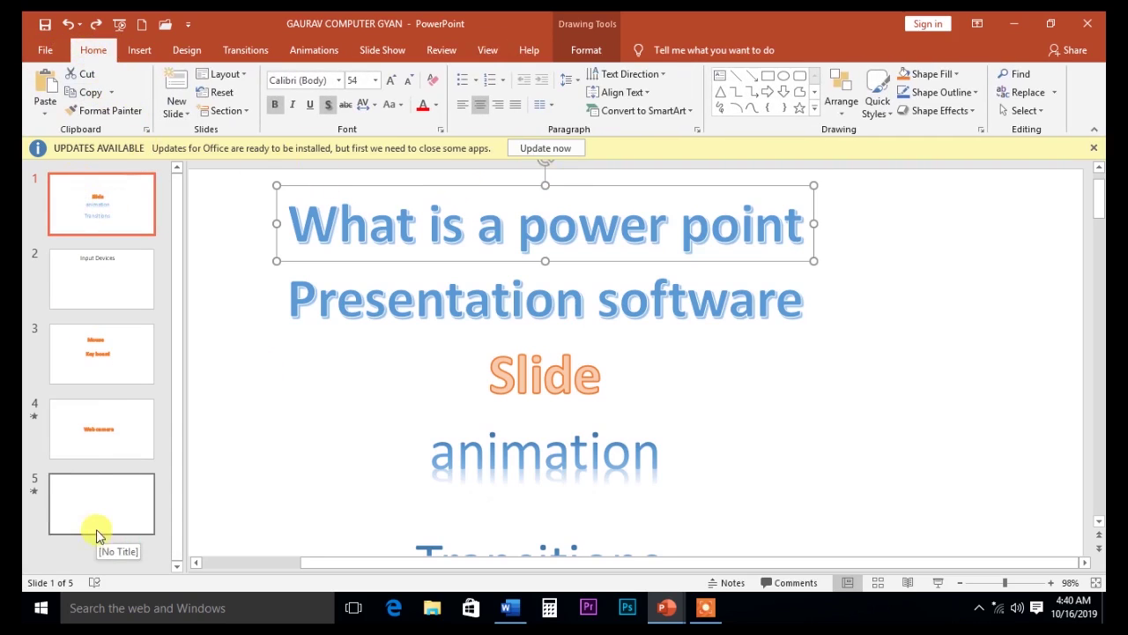
# Step: Cycle through slides 1 to 5 twice and select the blank slide 5 canvas
pyautogui.click(95, 206)
pyautogui.click(110, 275)
pyautogui.click(106, 365)
pyautogui.click(111, 436)
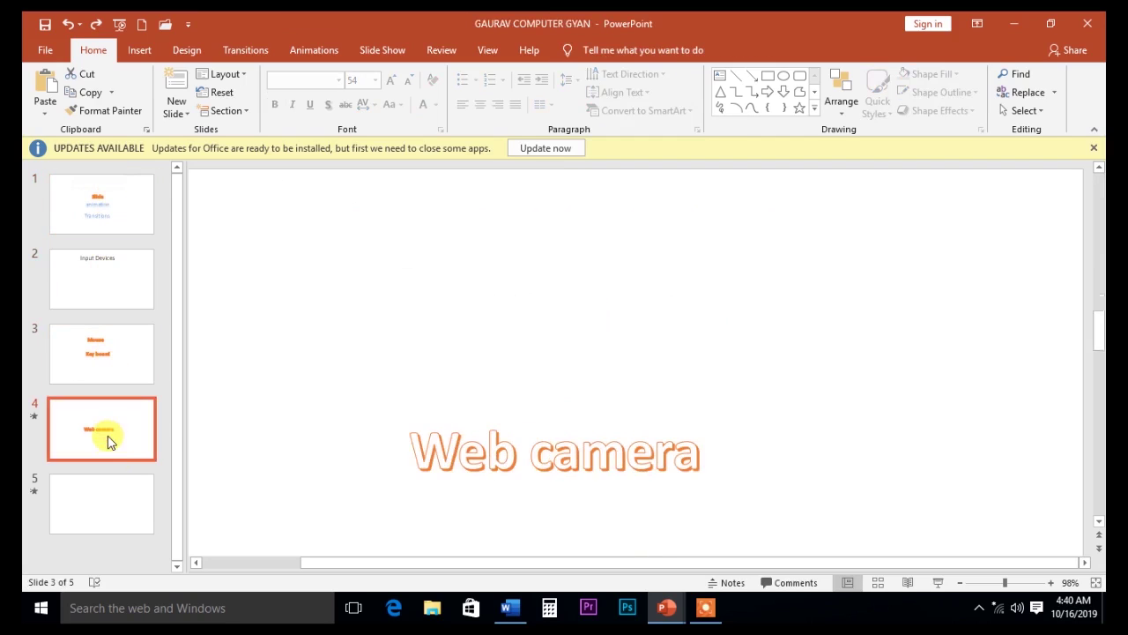
pyautogui.click(102, 503)
pyautogui.click(109, 195)
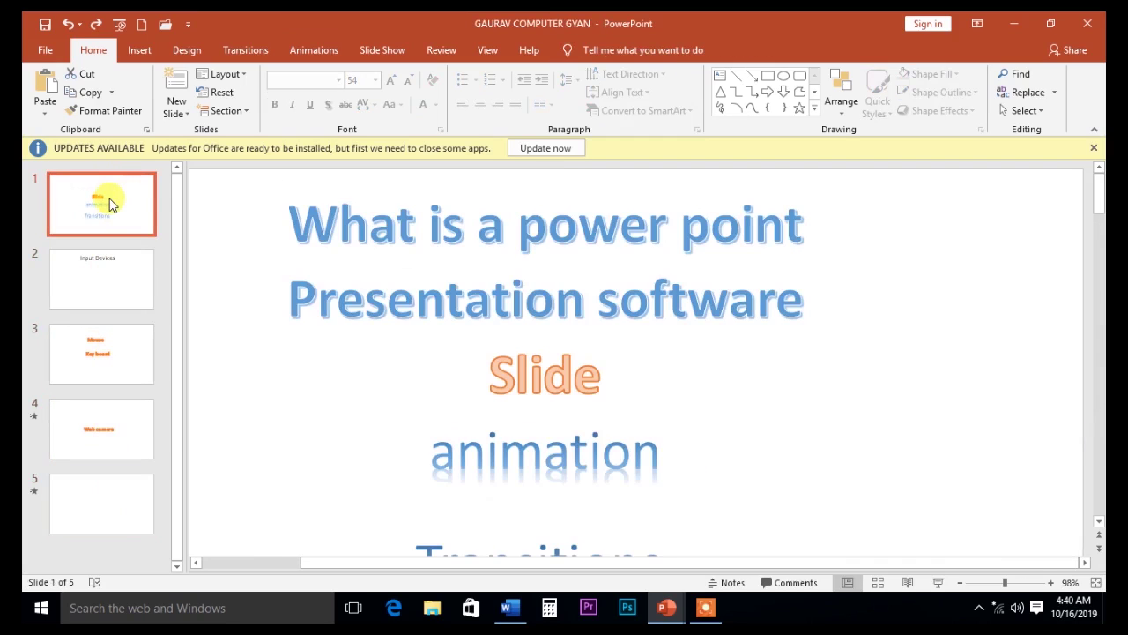
pyautogui.click(119, 280)
pyautogui.click(115, 347)
pyautogui.click(111, 432)
pyautogui.click(111, 495)
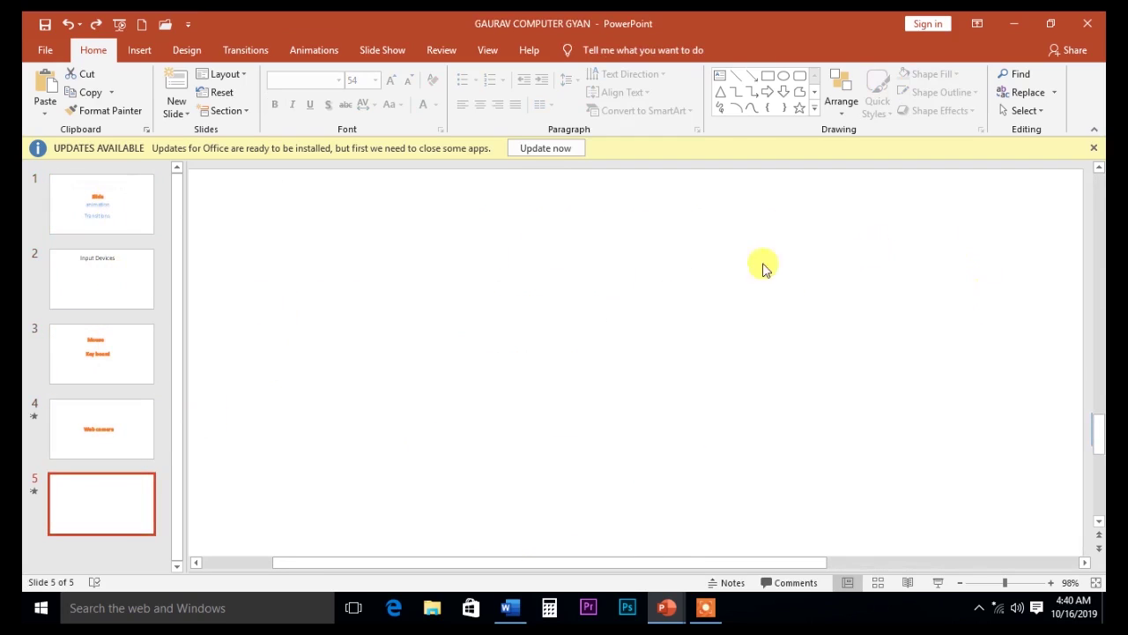
pyautogui.click(576, 355)
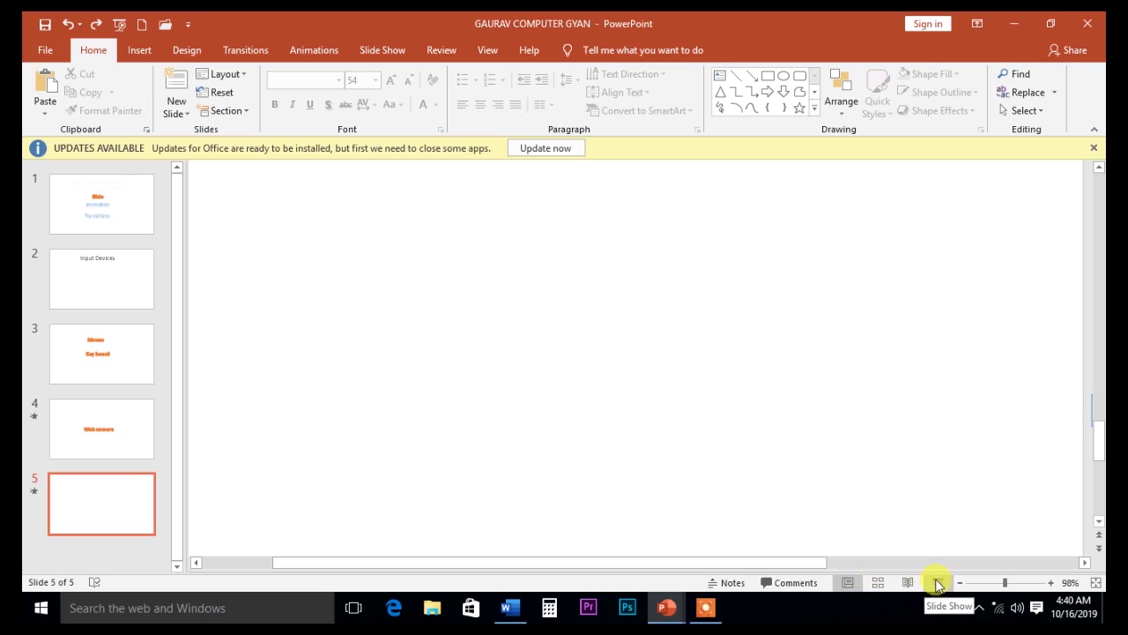
# Step: Zoom the slide view to 106% and scroll slide 1 fully into view
pyautogui.moveTo(1006, 583); pyautogui.dragTo(1002, 585)
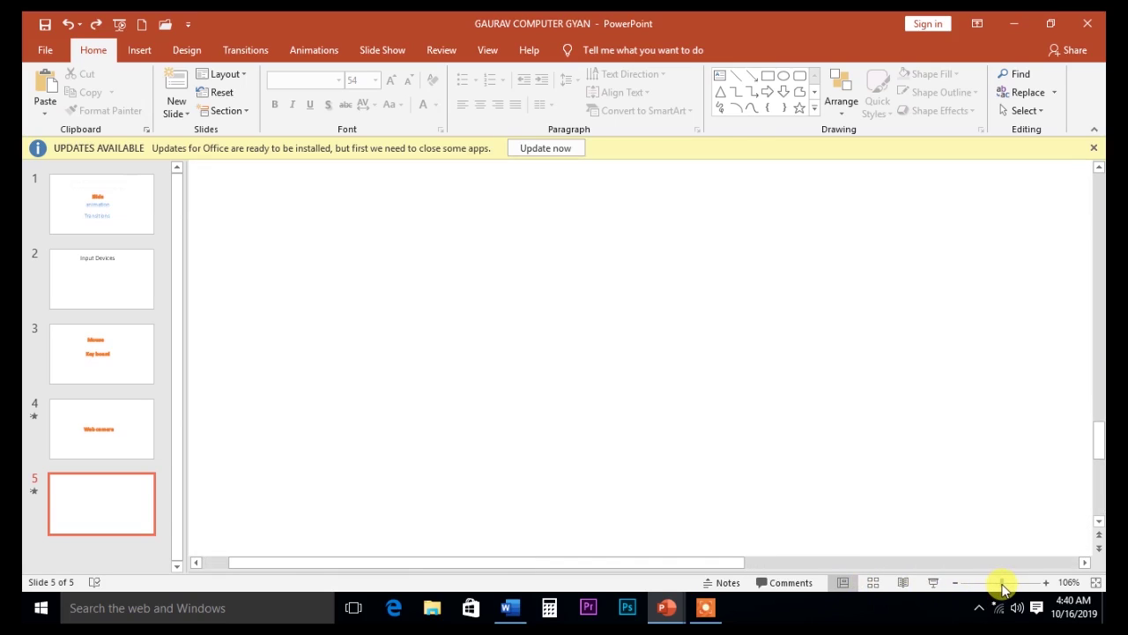
pyautogui.moveTo(1100, 446); pyautogui.dragTo(1098, 265)
pyautogui.moveTo(1098, 498)
pyautogui.mouseDown()
pyautogui.moveTo(1099, 180)
pyautogui.moveTo(1098, 361)
pyautogui.mouseUp()
pyautogui.click(72, 218)
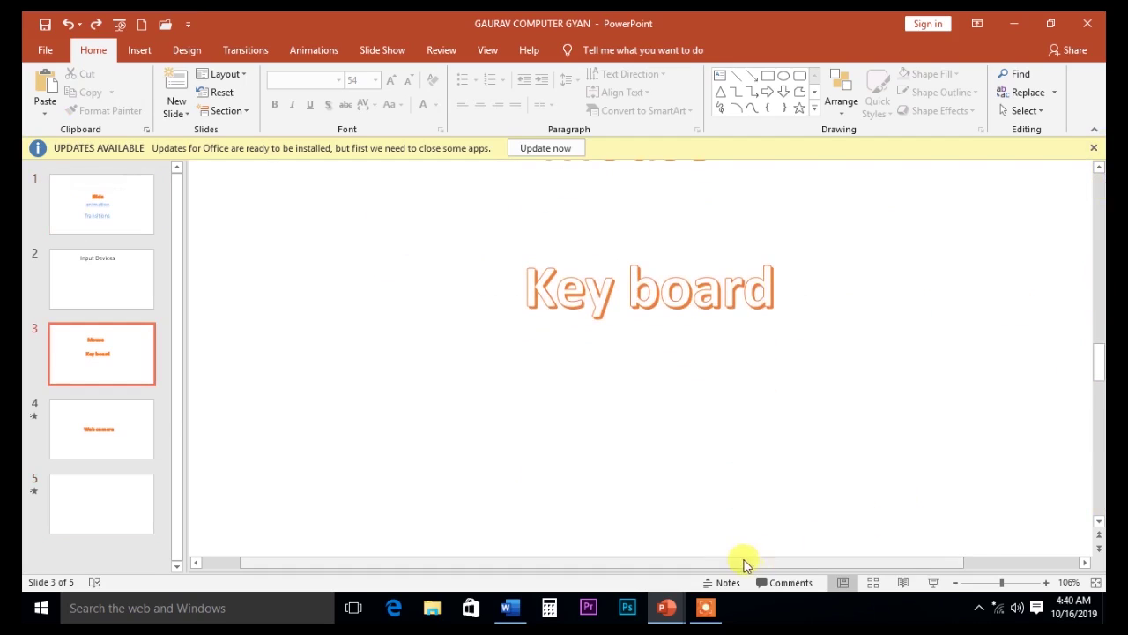
pyautogui.moveTo(743, 562); pyautogui.dragTo(373, 562)
pyautogui.moveTo(1099, 360); pyautogui.dragTo(1100, 207)
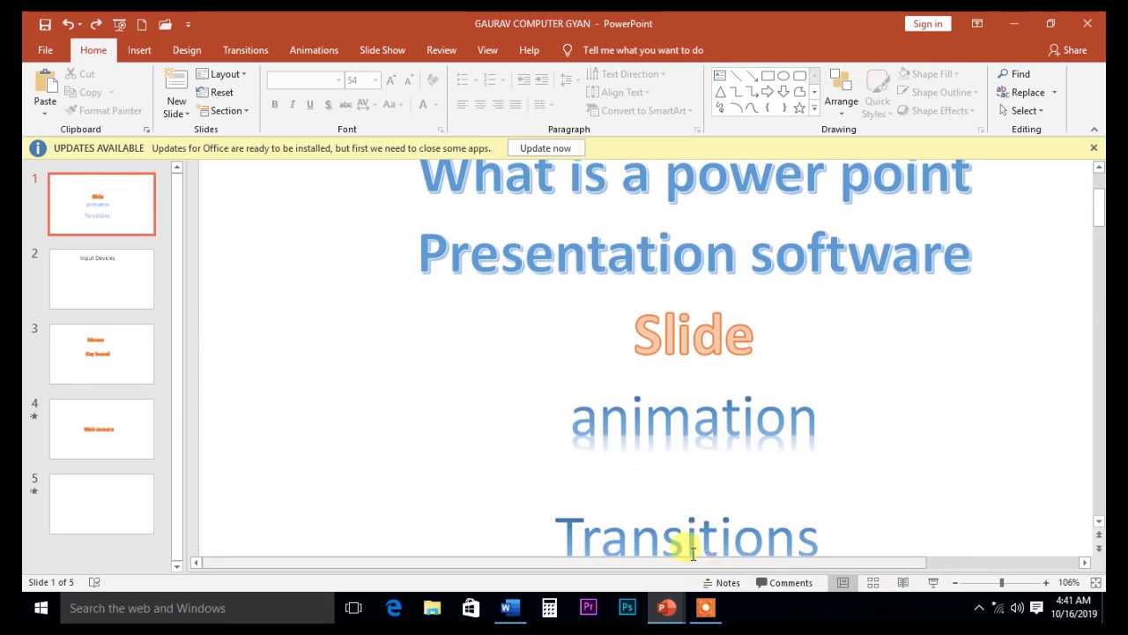
pyautogui.scroll(1, 587, 443)
# Step: Insert a new title-and-content slide after slide 5 and click into its title and body placeholders
pyautogui.scroll(-2, 587, 444)
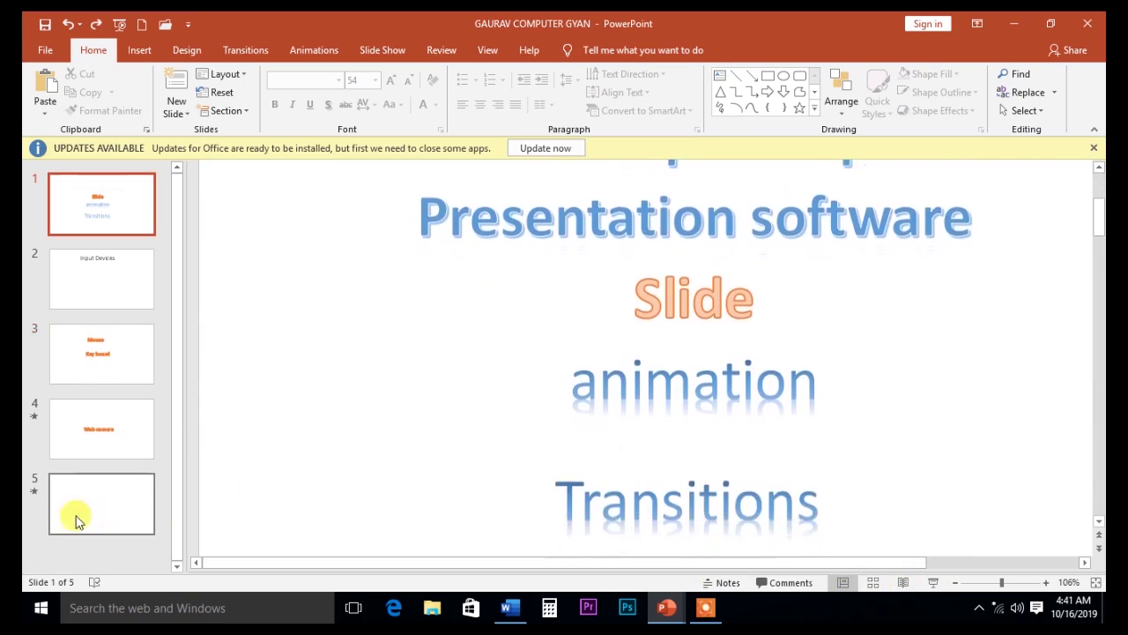
pyautogui.click(76, 521)
pyautogui.rightClick(96, 553)
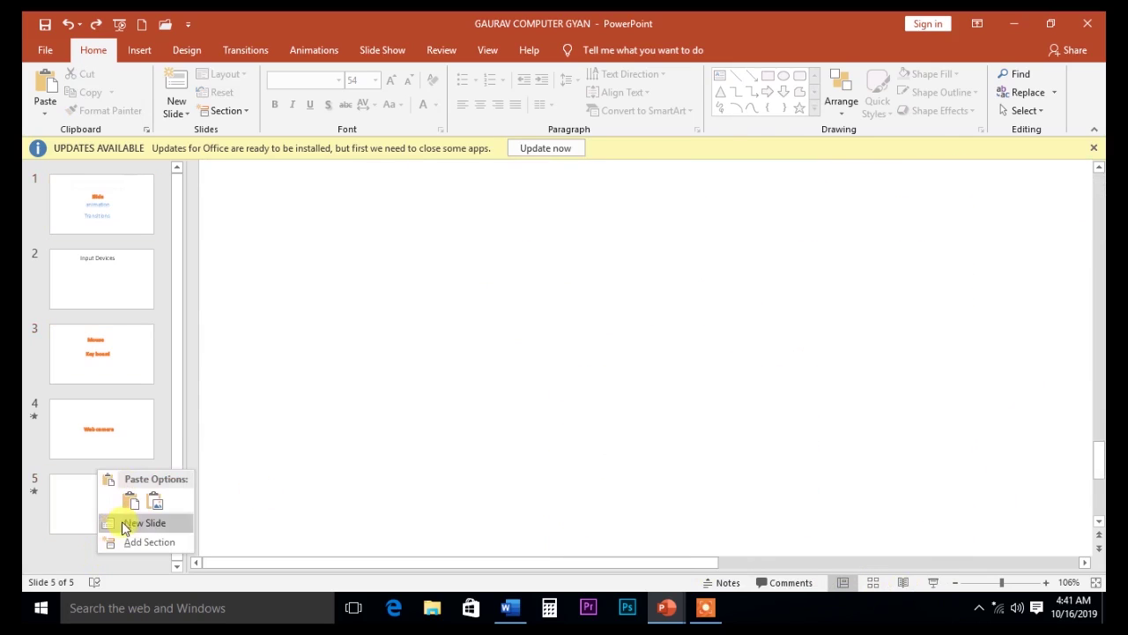
pyautogui.click(128, 525)
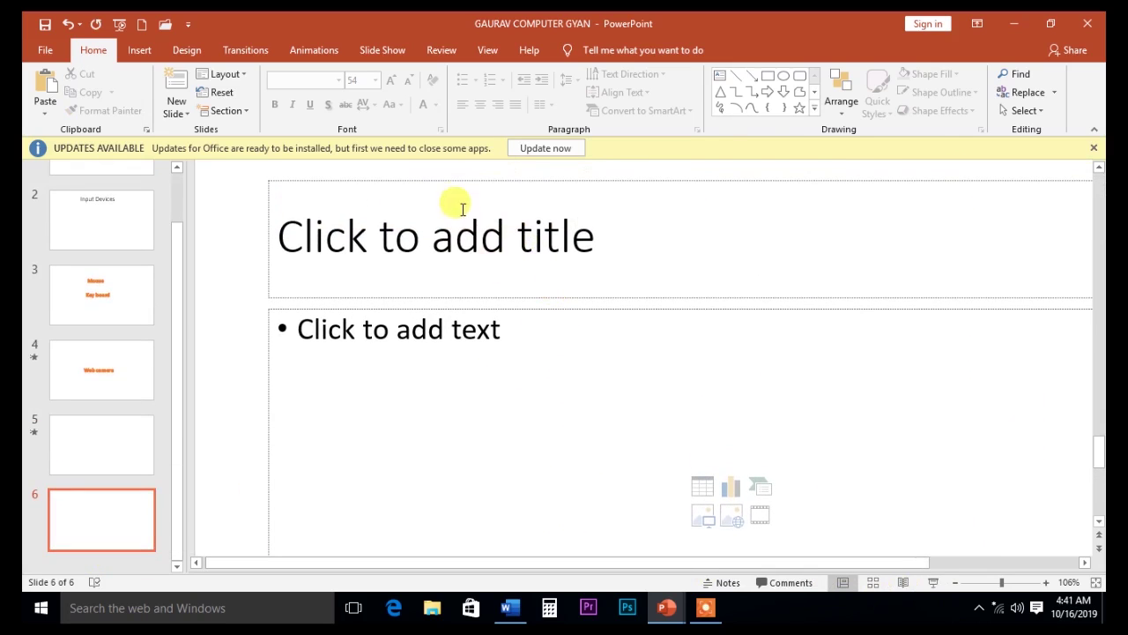
pyautogui.click(455, 180)
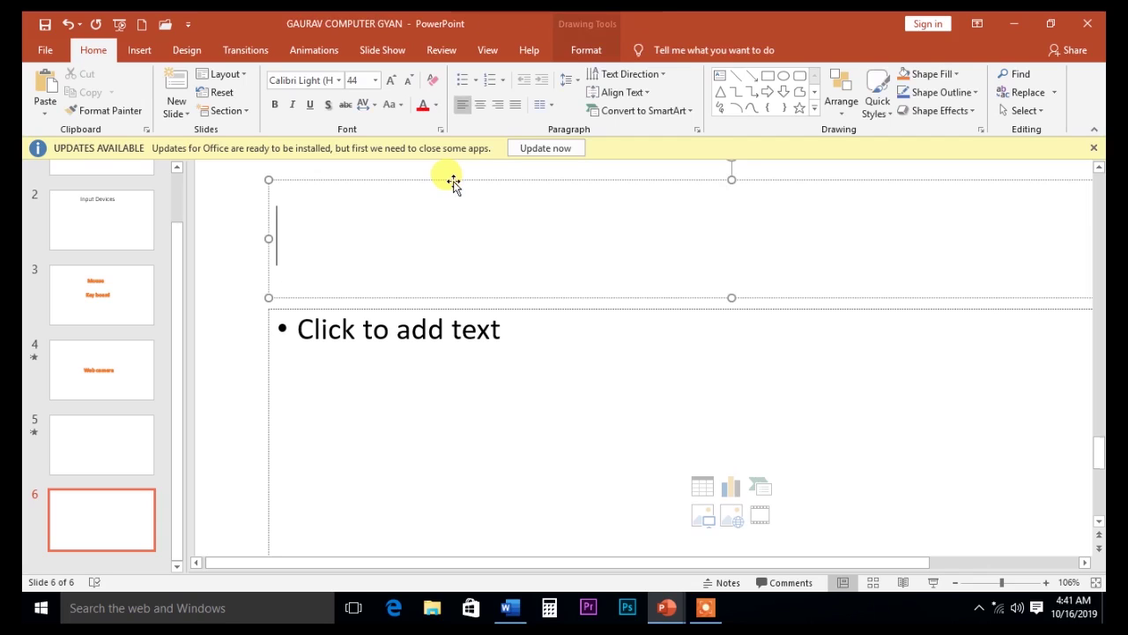
pyautogui.click(468, 353)
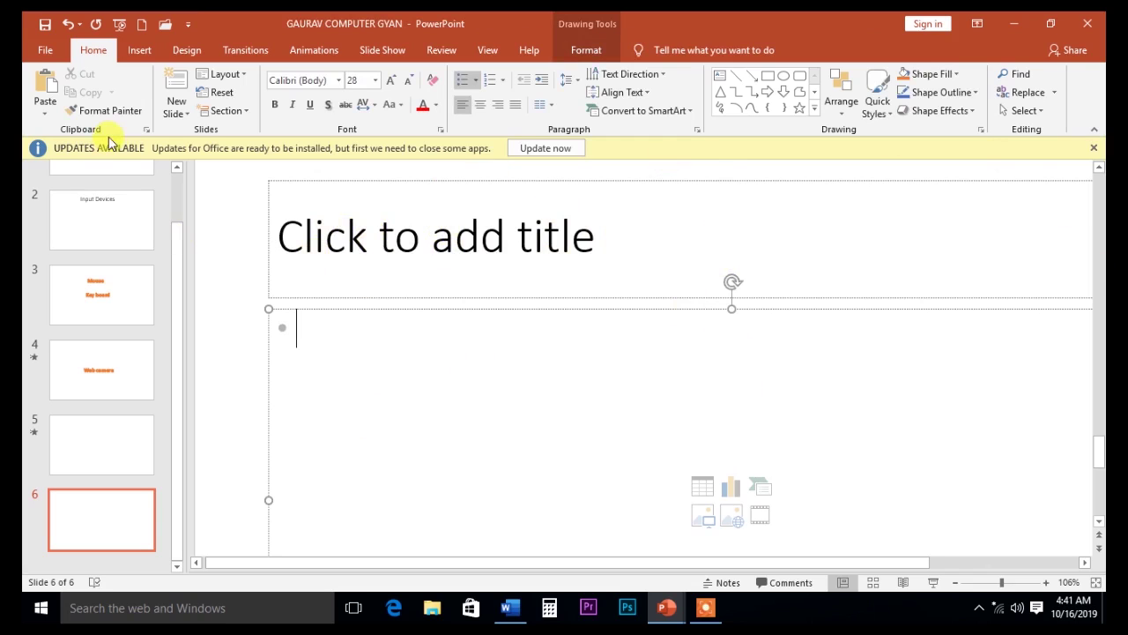
# Step: Visit the File view briefly, then return to the Input Devices slide (slide 2)
pyautogui.click(41, 48)
pyautogui.click(40, 43)
pyautogui.click(97, 204)
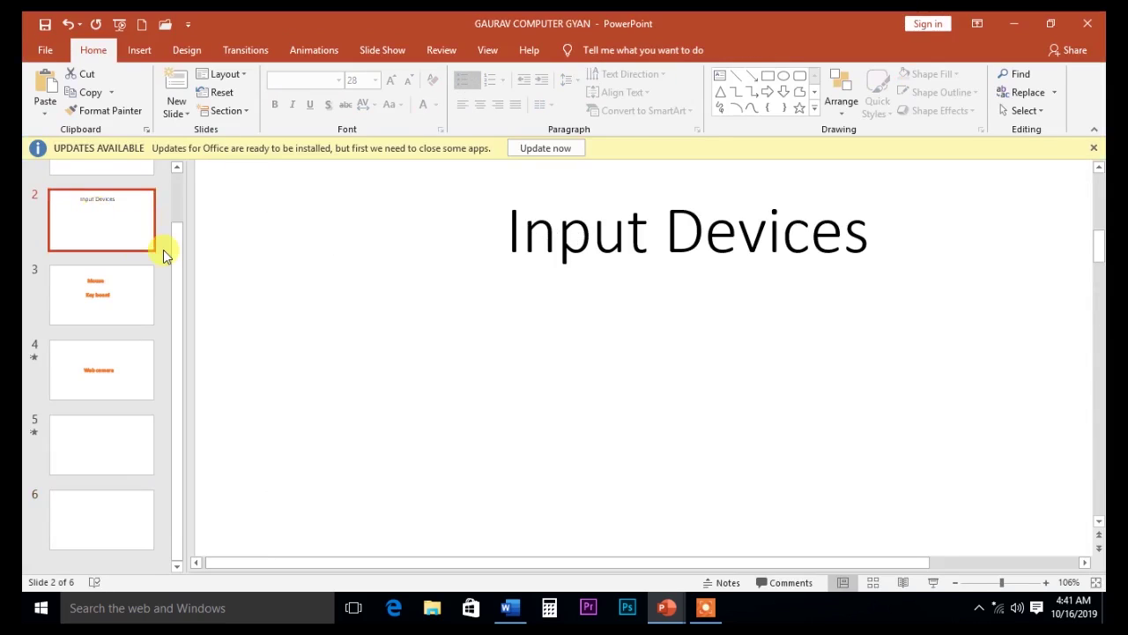
# Step: View slide 1, then Input Devices and Mouse and Key board, returning to slide 1
pyautogui.scroll(1, 162, 248)
pyautogui.click(106, 209)
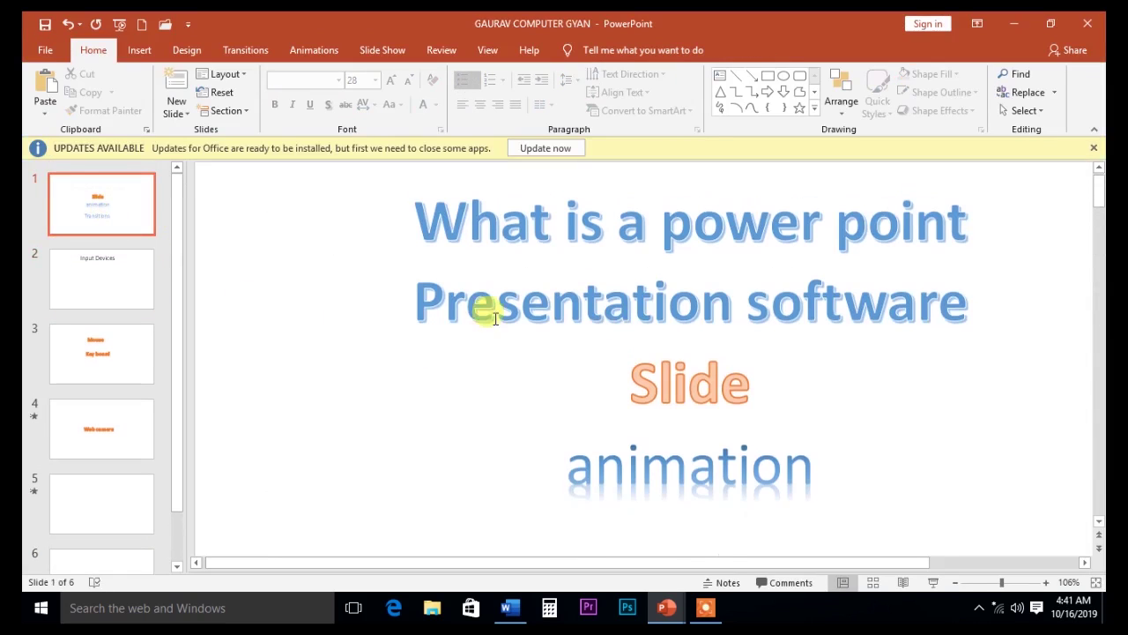
pyautogui.scroll(-3, 524, 335)
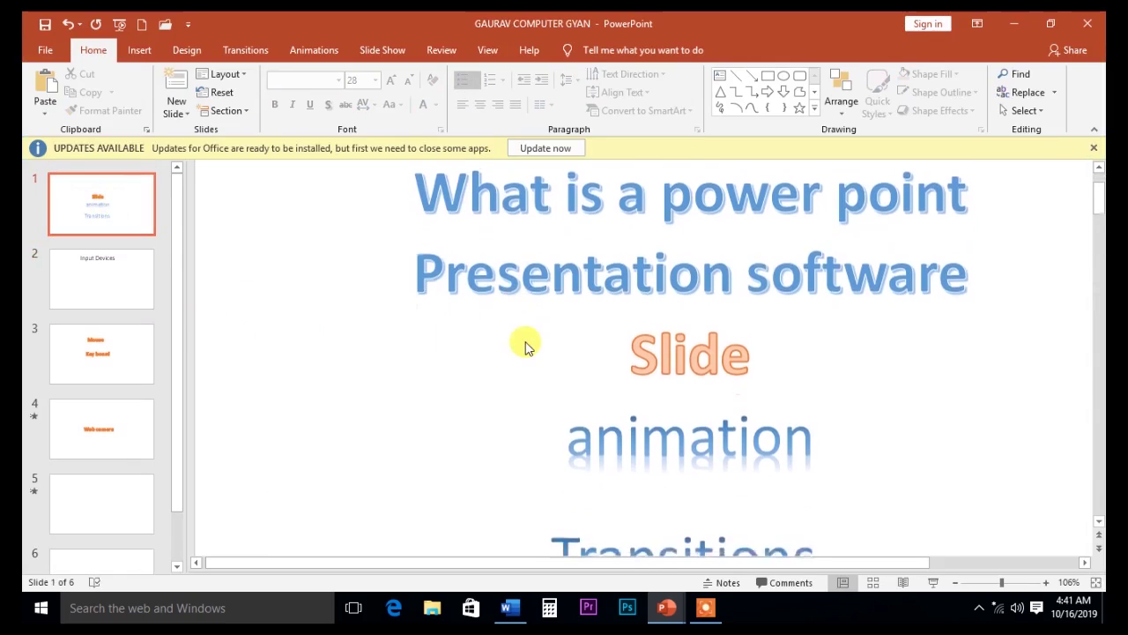
pyautogui.scroll(3, 520, 351)
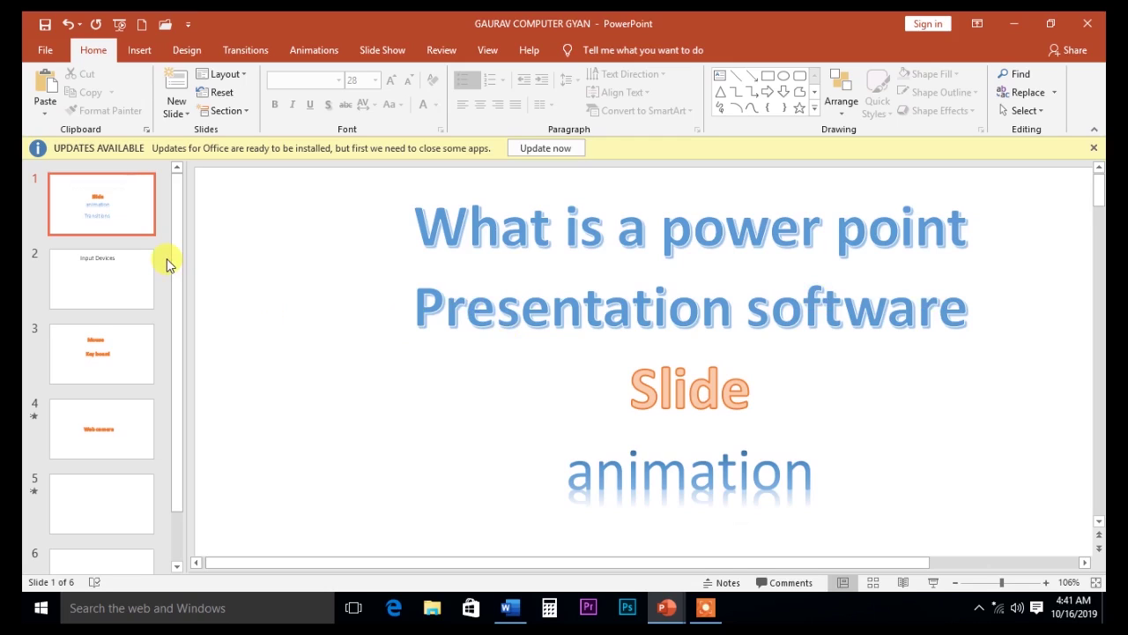
pyautogui.click(124, 273)
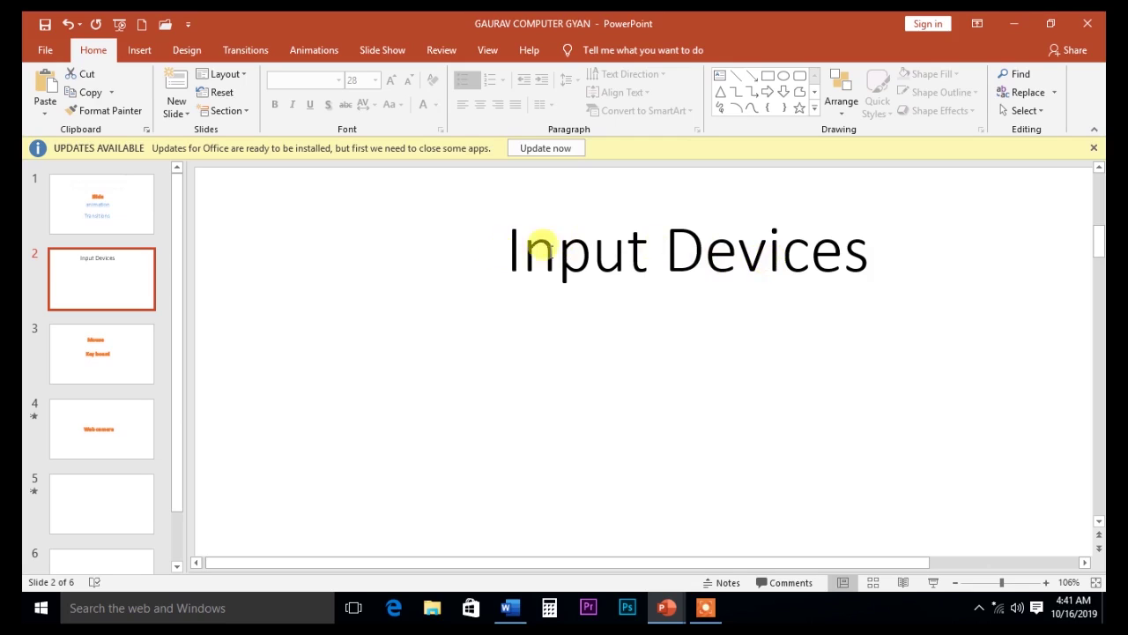
pyautogui.click(110, 344)
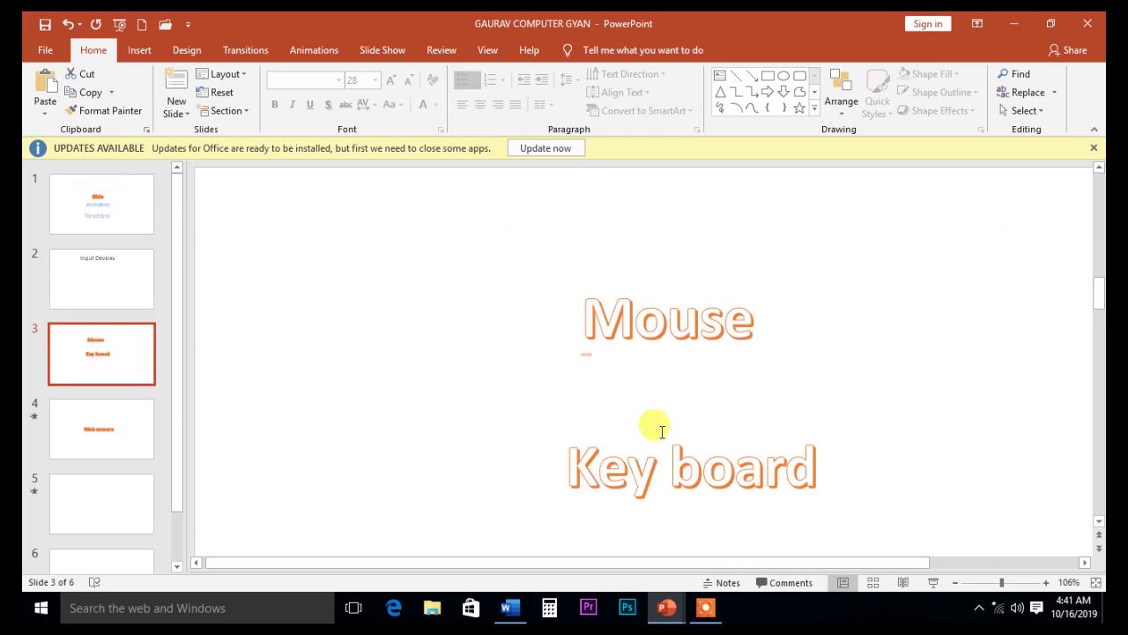
pyautogui.click(97, 197)
# Step: Flick through slides 2 to 5, then step back through Web camera and Mouse and Key board to slide 1
pyautogui.scroll(-3, 642, 406)
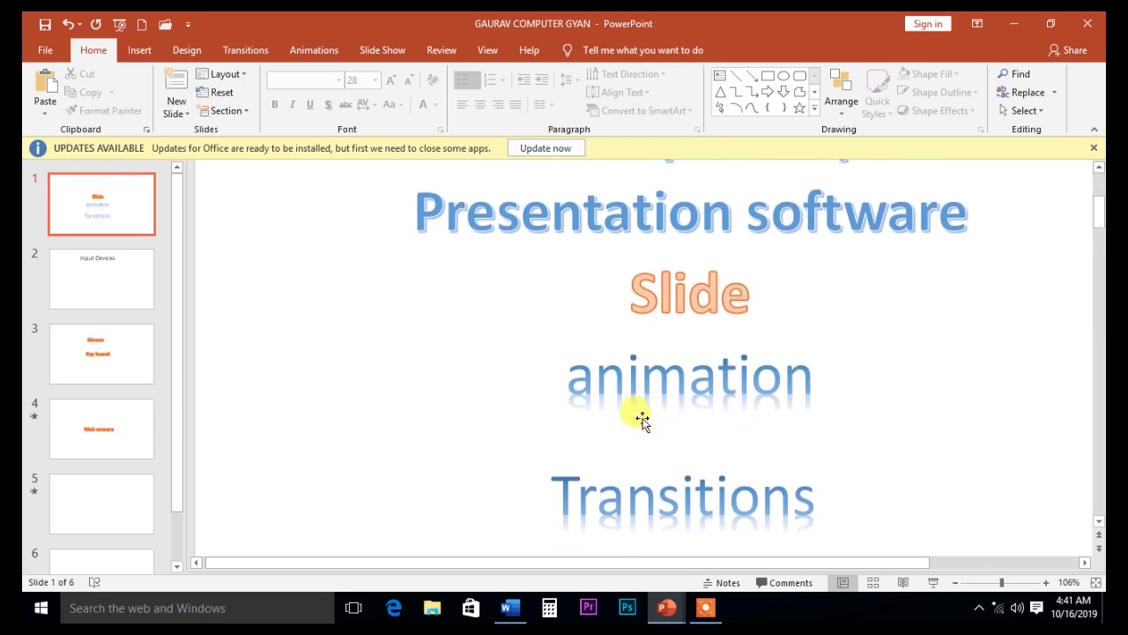
pyautogui.scroll(1, 642, 418)
pyautogui.click(100, 260)
pyautogui.click(94, 350)
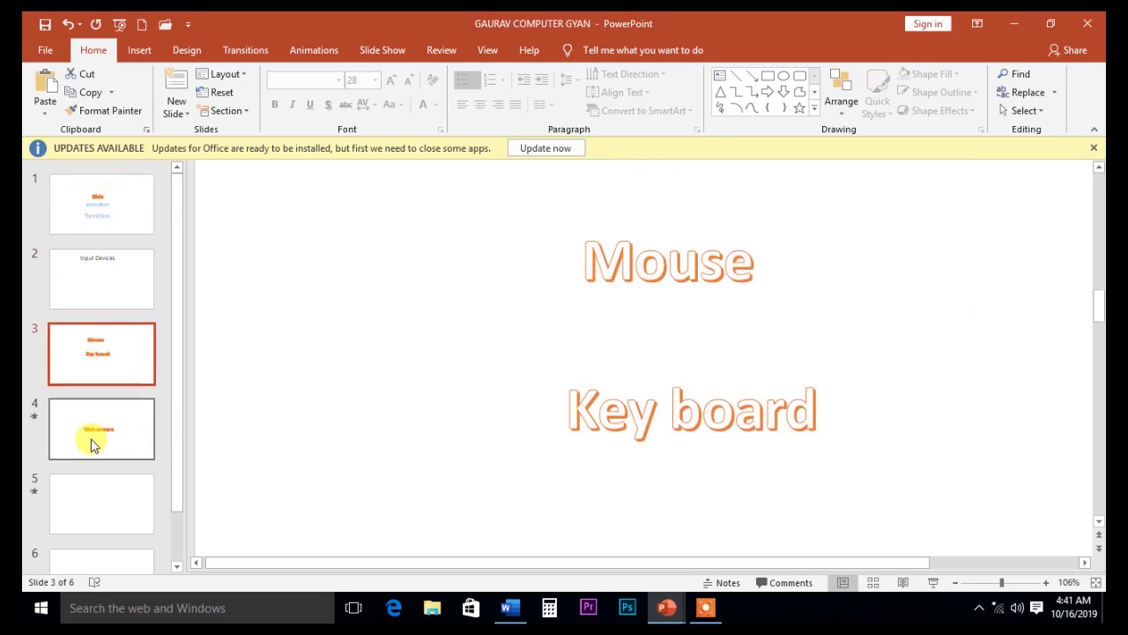
pyautogui.click(91, 441)
pyautogui.click(98, 502)
pyautogui.click(104, 429)
pyautogui.click(106, 349)
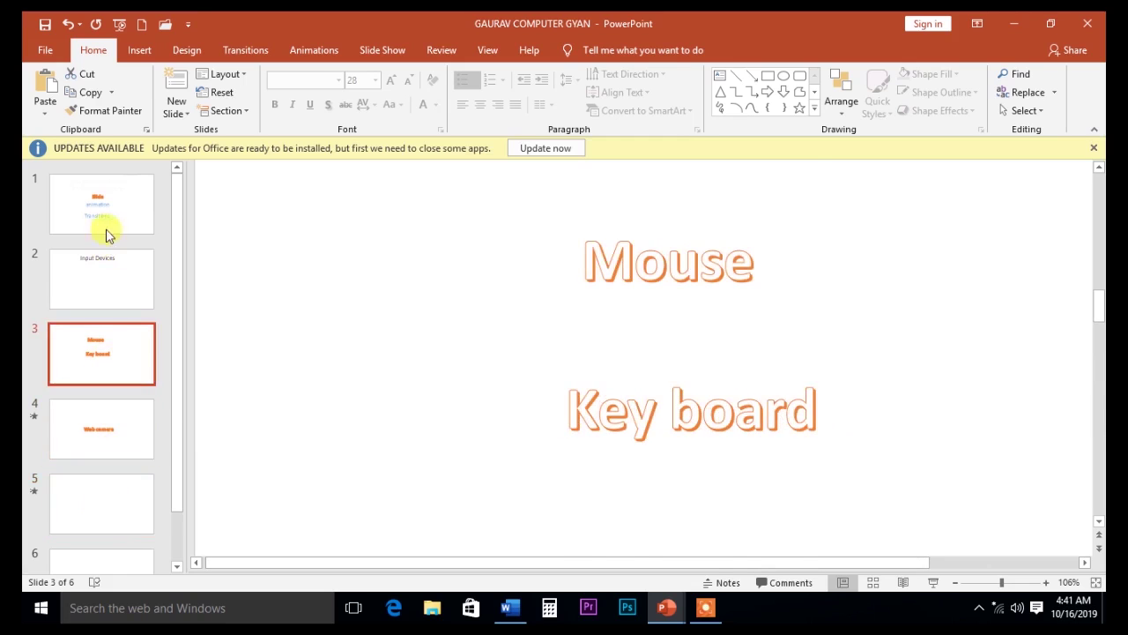
pyautogui.click(104, 220)
# Step: Scroll down the thumbnail pane and select the blank fifth slide
pyautogui.scroll(-1, 496, 291)
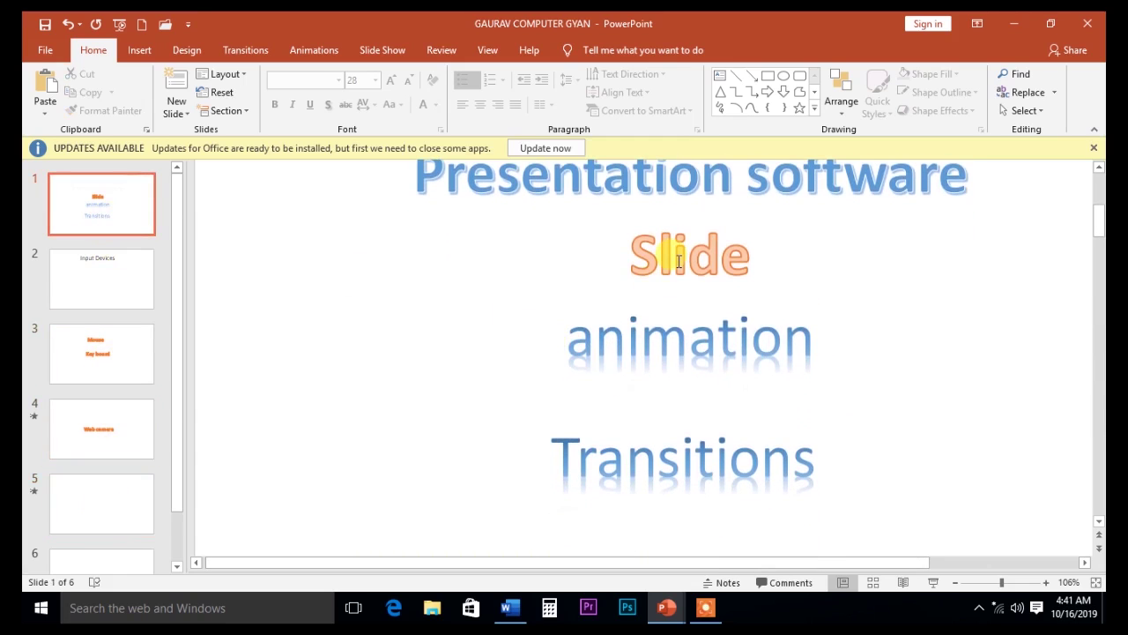
pyautogui.scroll(-1, 642, 323)
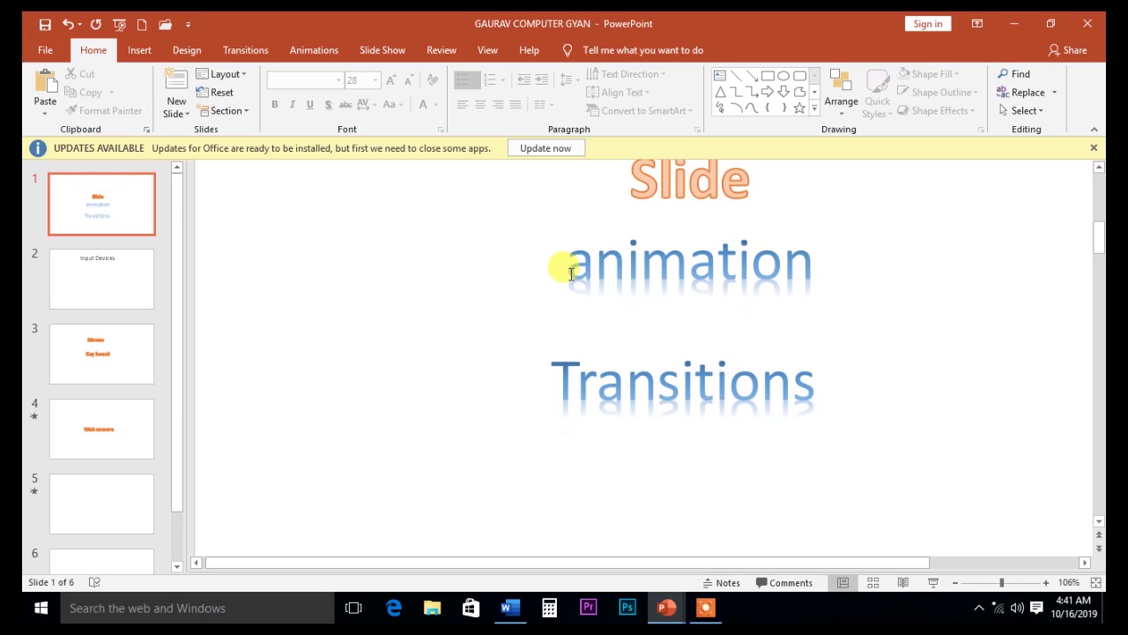
pyautogui.scroll(-1, 264, 441)
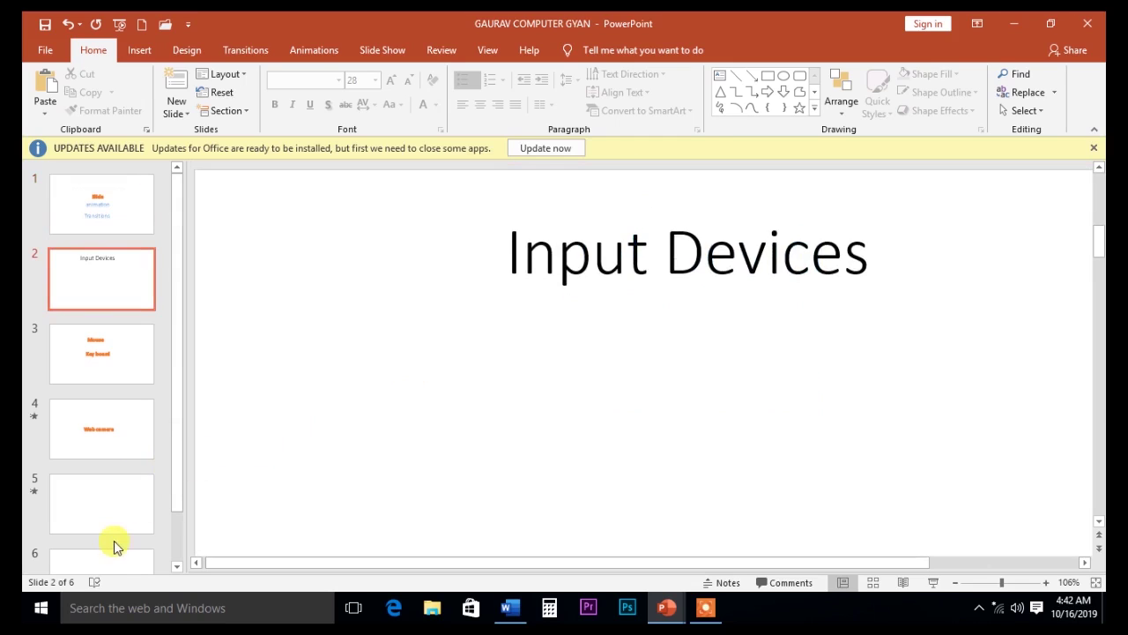
pyautogui.click(121, 490)
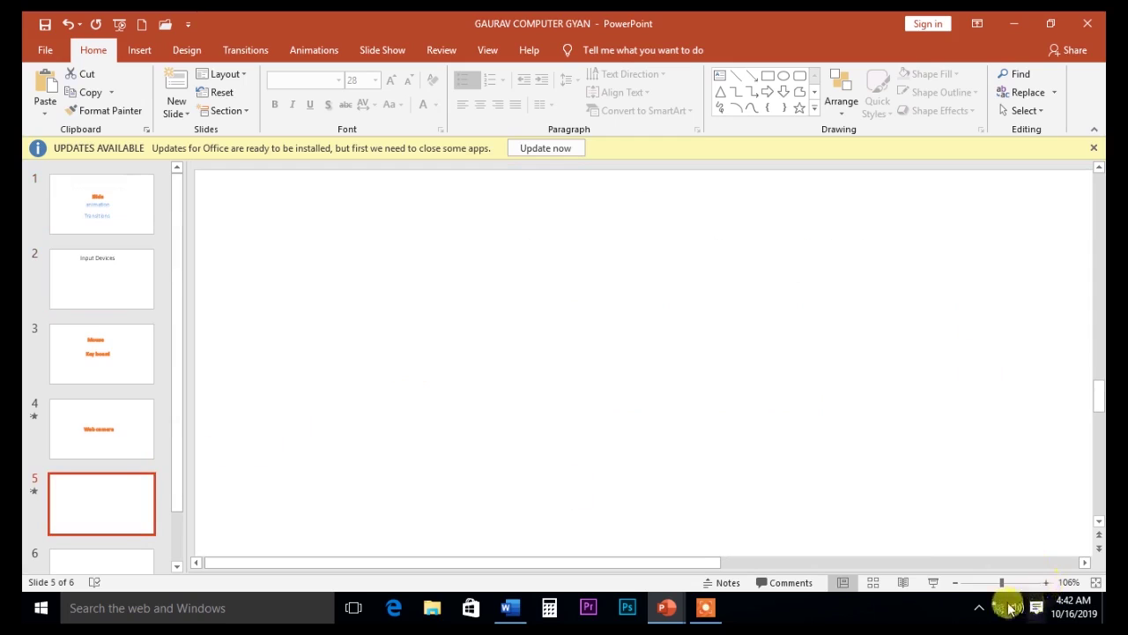
# Step: Play slide 5 full screen to reveal 'Digital camera', end the show, then play slide 4 'Web camera'
pyautogui.click(932, 584)
pyautogui.click(854, 429)
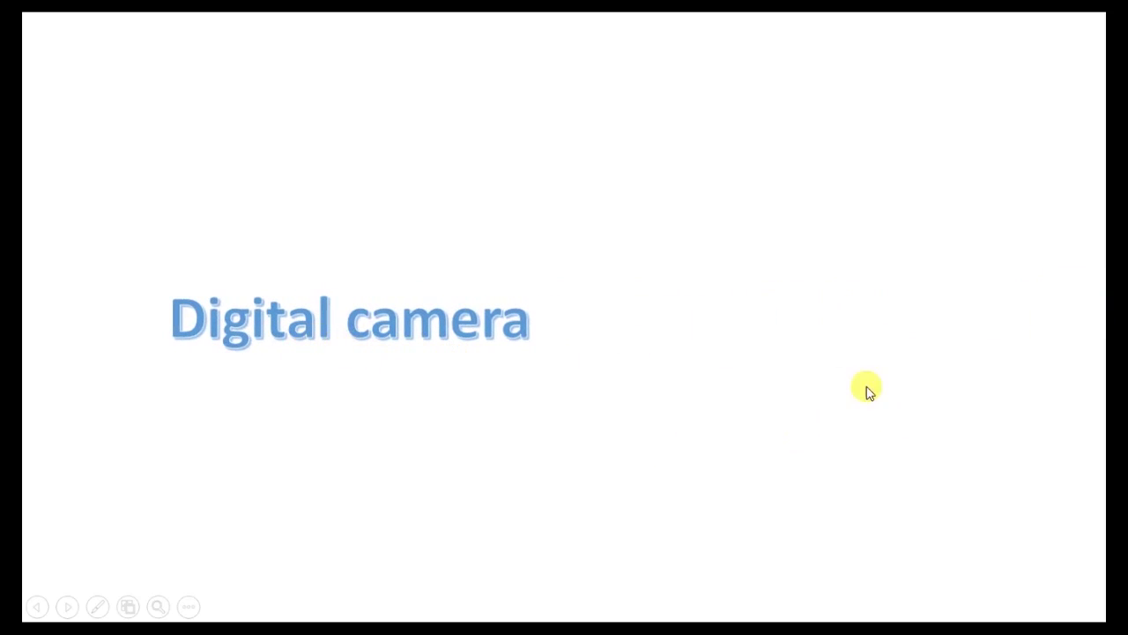
pyautogui.rightClick(878, 351)
pyautogui.click(924, 574)
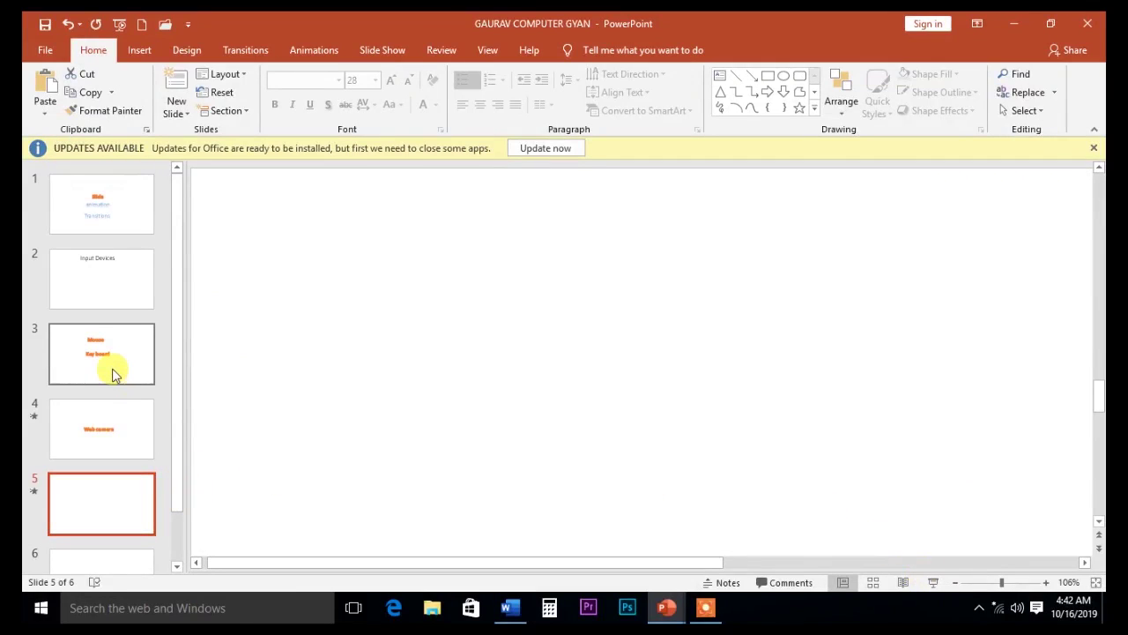
pyautogui.click(99, 428)
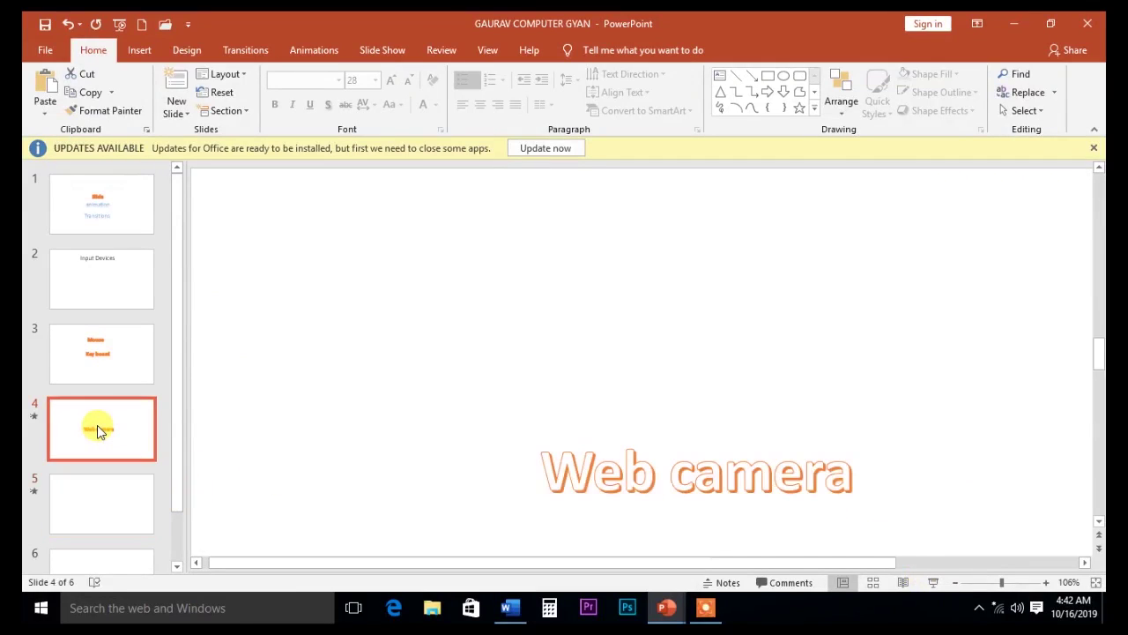
pyautogui.click(934, 582)
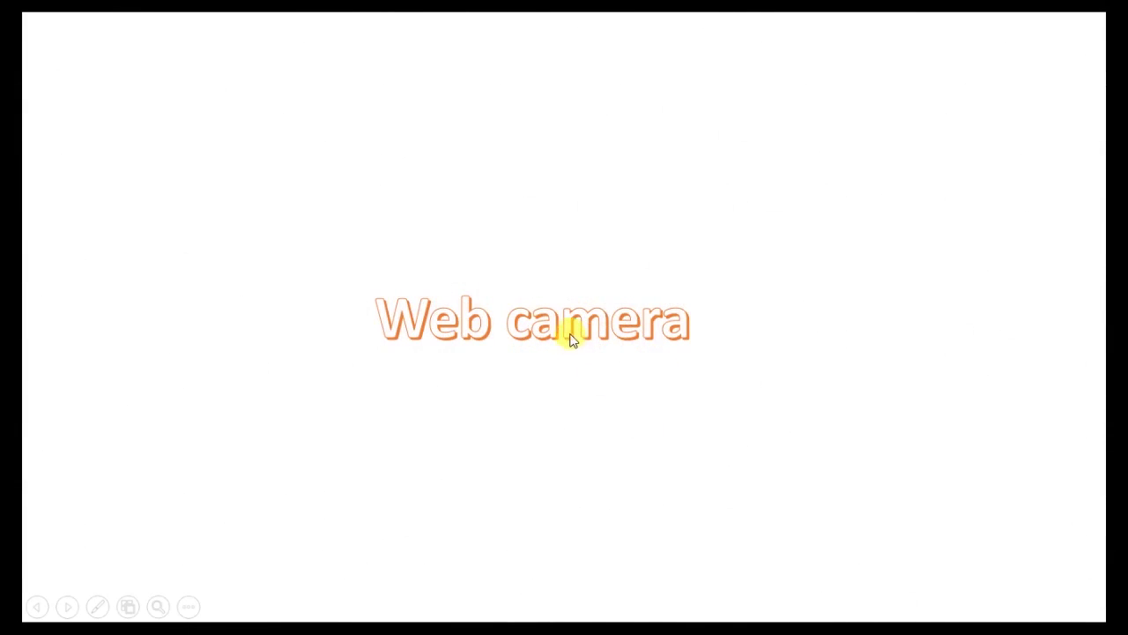